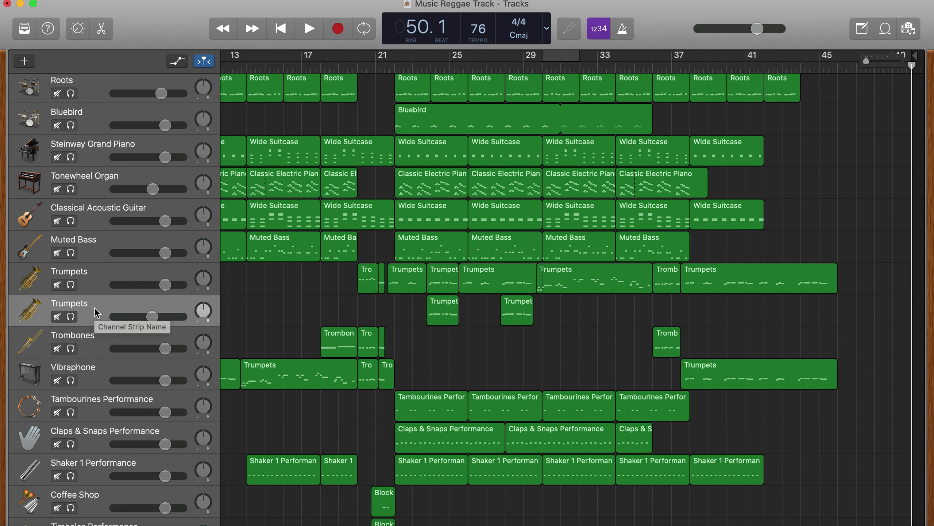
- Duplicate the second Trumpets track, placing the copy above Trombones
{"action": "mouse_move", "coordinate": [94, 313]}
{"action": "left_mouse_down"}
{"action": "mouse_move", "coordinate": [95, 350]}
{"action": "mouse_move", "coordinate": [88, 346]}
{"action": "left_mouse_up"}
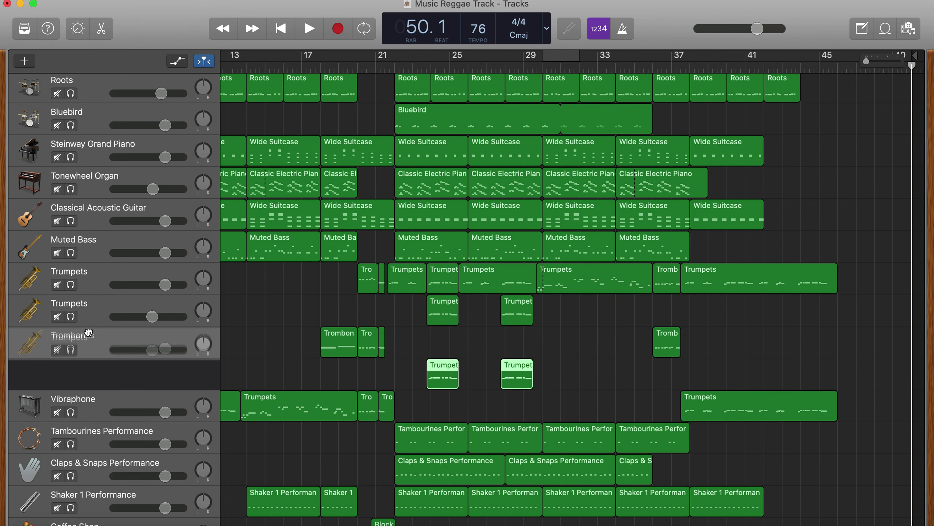
{"action": "left_click_drag", "start_coordinate": [88, 346], "coordinate": [88, 330]}
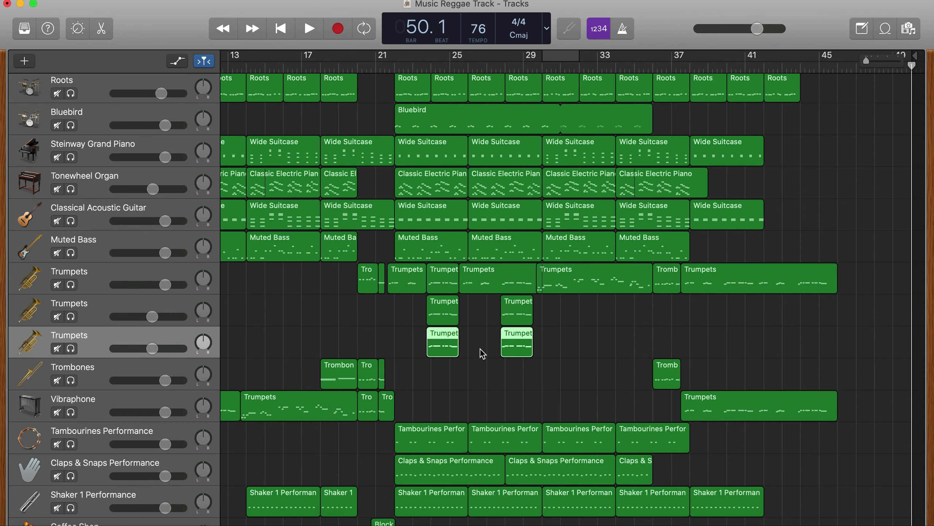
{"action": "key", "text": "Delete"}
{"action": "scroll", "coordinate": [480, 349], "scroll_direction": "left", "scroll_amount": 10}
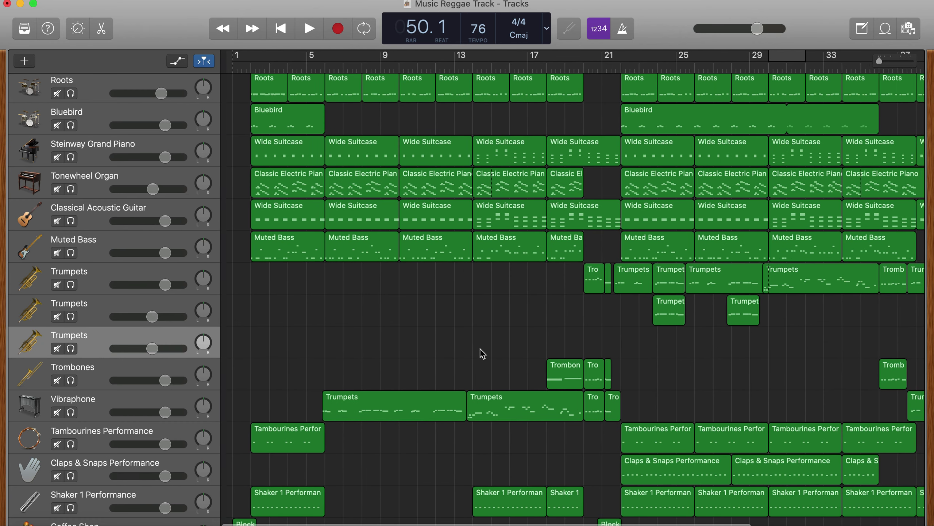
{"action": "key", "text": "ctrl+z"}
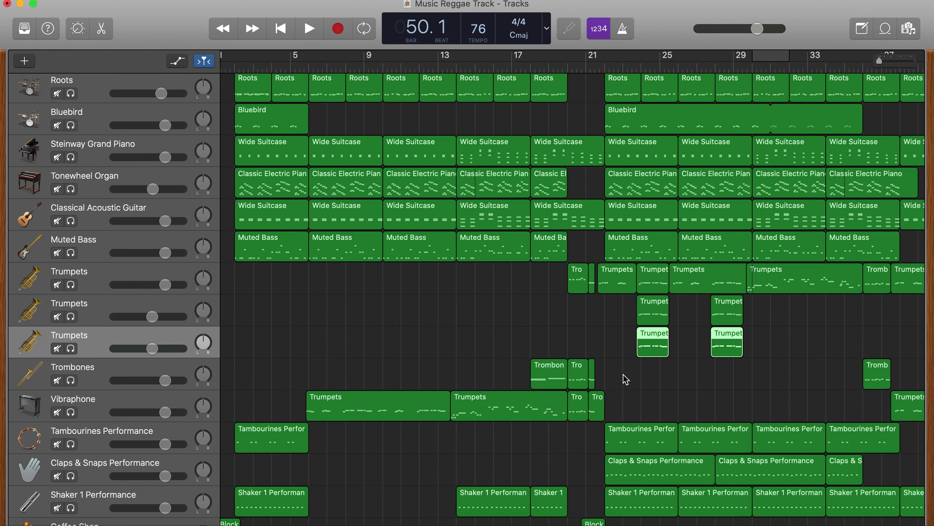
{"action": "scroll", "coordinate": [484, 361], "scroll_direction": "right", "scroll_amount": 3}
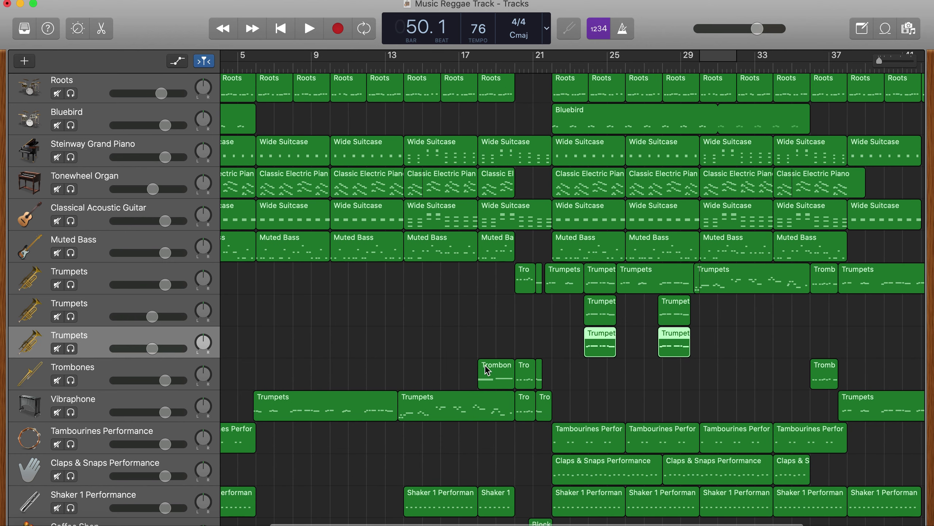
- Solo the new Trumpets track, remove its two regions, and copy the bar-37 phrase onto it
{"action": "left_click", "coordinate": [70, 349]}
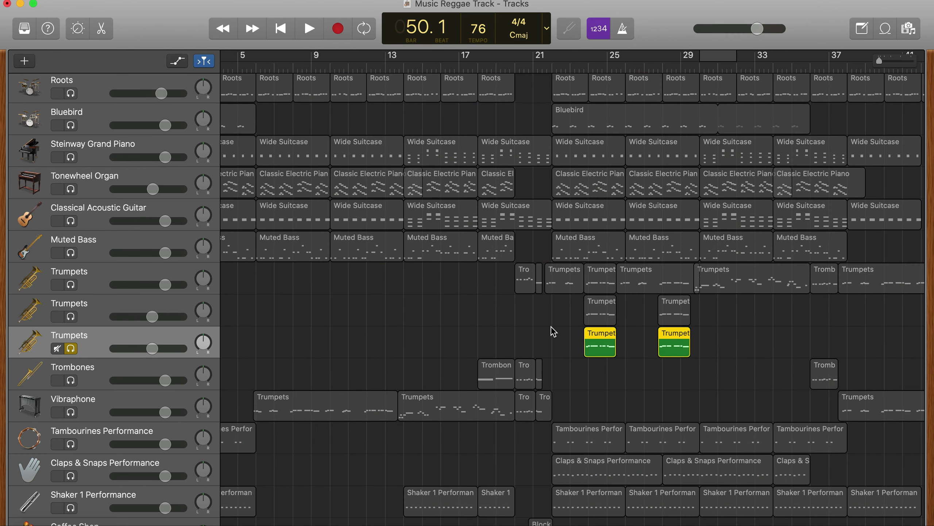
{"action": "key", "text": "Delete"}
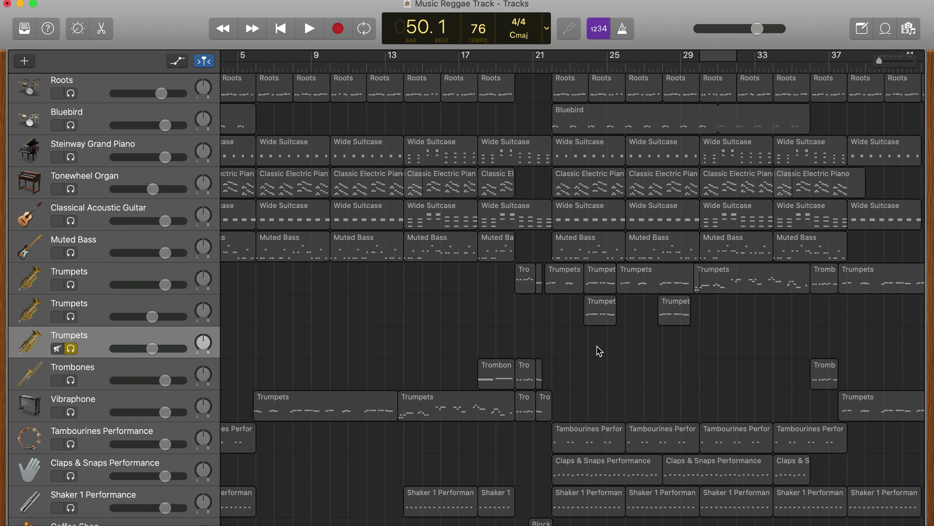
{"action": "scroll", "coordinate": [624, 335], "scroll_direction": "right", "scroll_amount": 3}
{"action": "scroll", "coordinate": [626, 333], "scroll_direction": "right", "scroll_amount": 3}
{"action": "scroll", "coordinate": [657, 307], "scroll_direction": "right", "scroll_amount": 3}
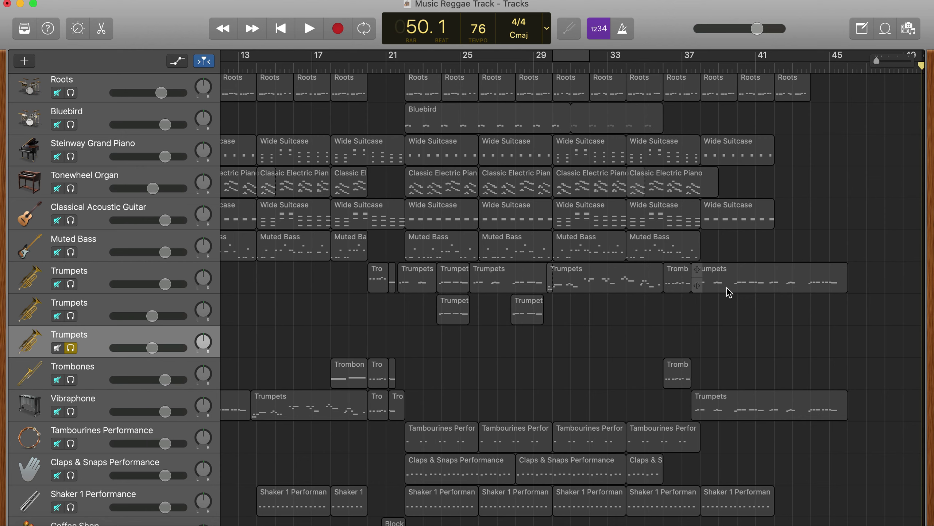
{"action": "left_click_drag", "start_coordinate": [727, 292], "coordinate": [728, 337]}
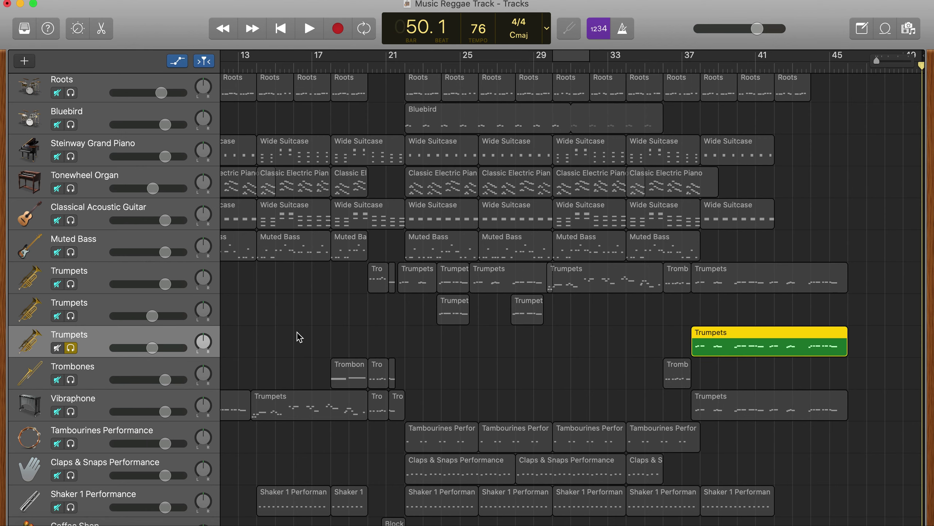
- Switch the new Trumpets track's automation from Volume to an enabled Echo line
{"action": "key", "text": "a"}
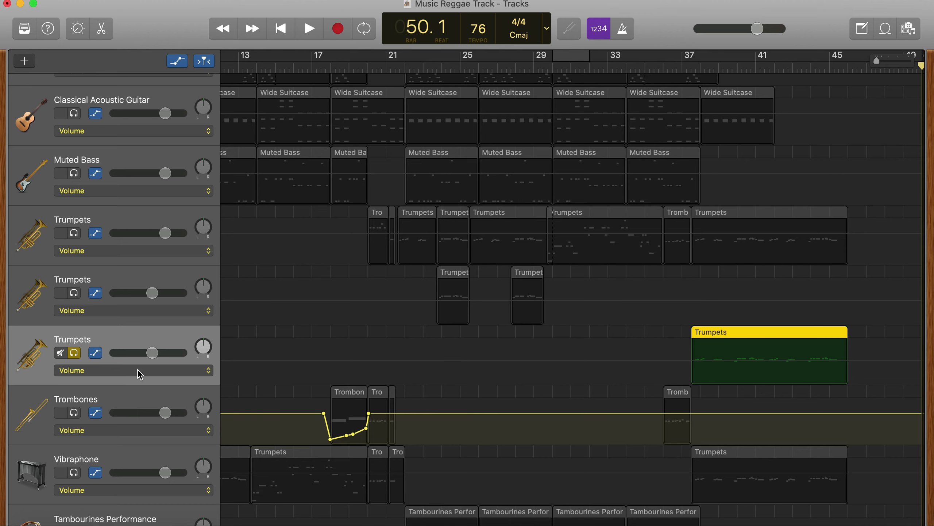
{"action": "left_click", "coordinate": [153, 370]}
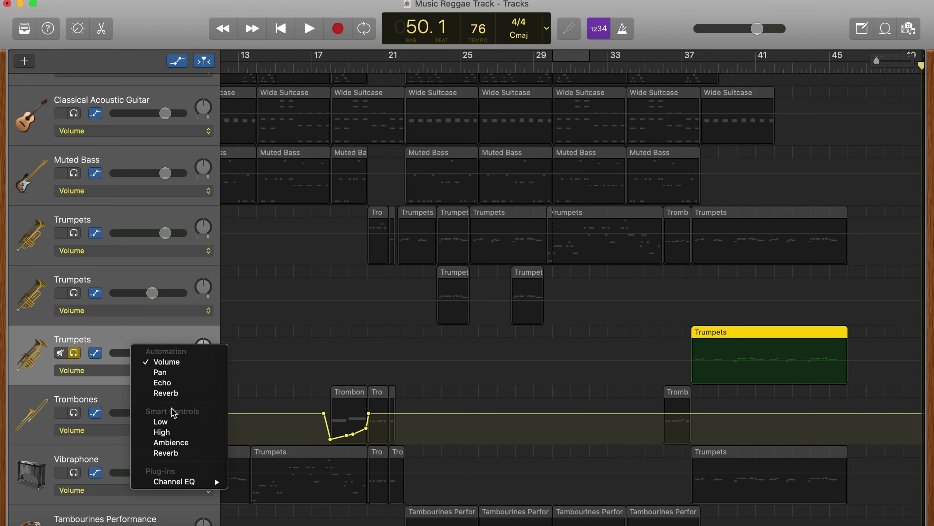
{"action": "left_click", "coordinate": [177, 387]}
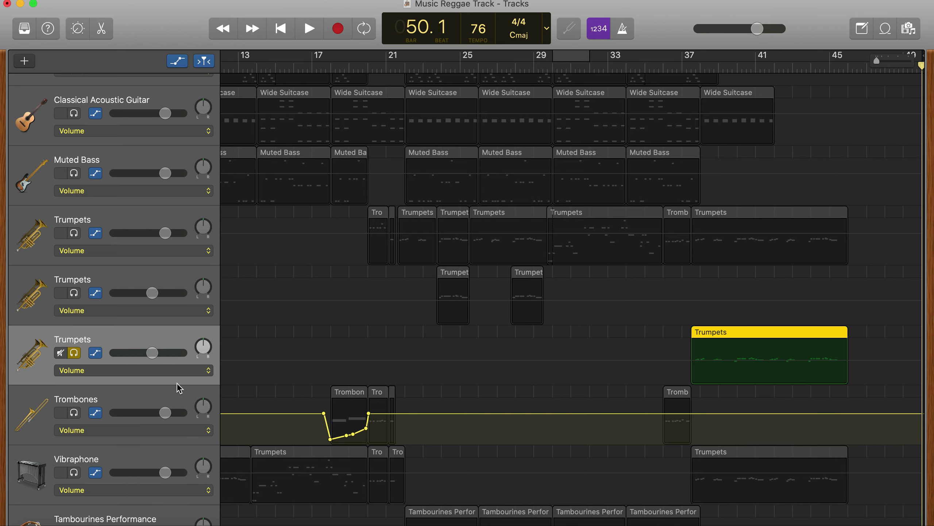
{"action": "left_click", "coordinate": [665, 362]}
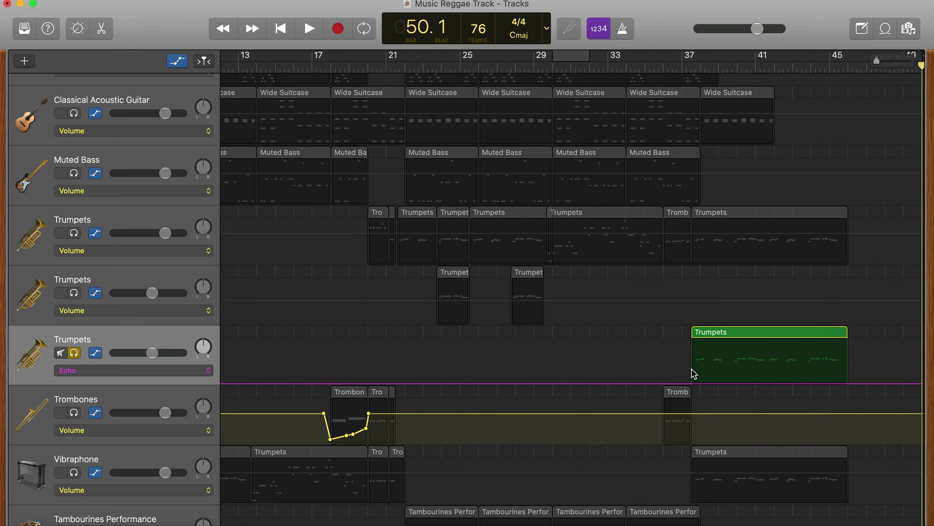
- Raise the Echo line on the new Trumpets track and play from bar 37
{"action": "left_click_drag", "start_coordinate": [694, 374], "coordinate": [693, 366]}
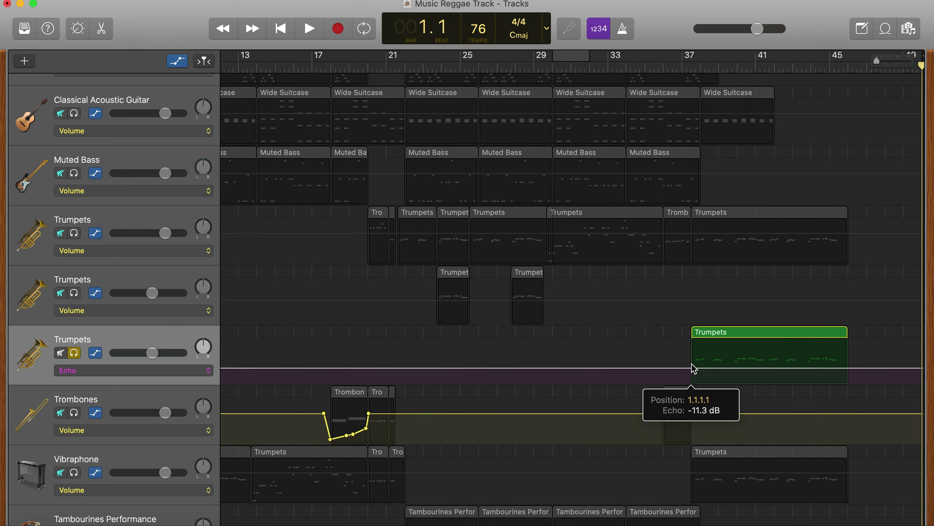
{"action": "left_click", "coordinate": [682, 70]}
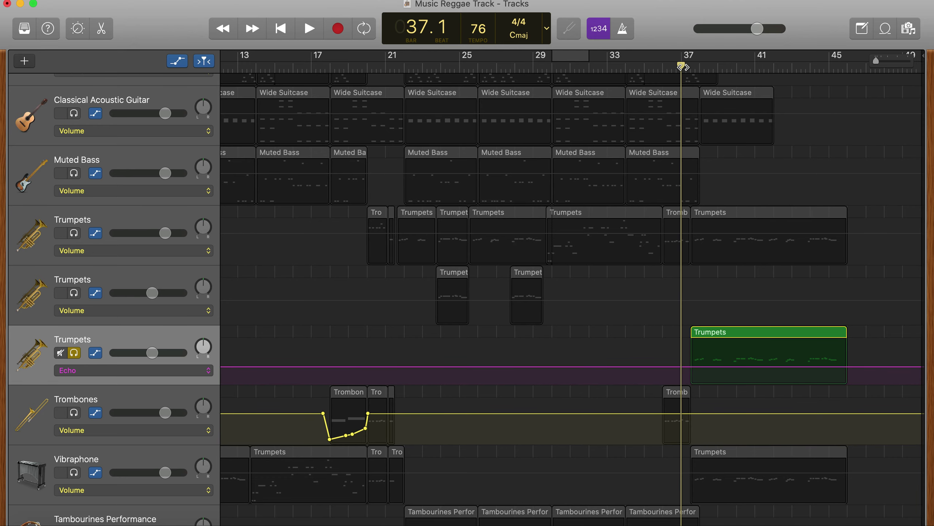
{"action": "key", "text": "space"}
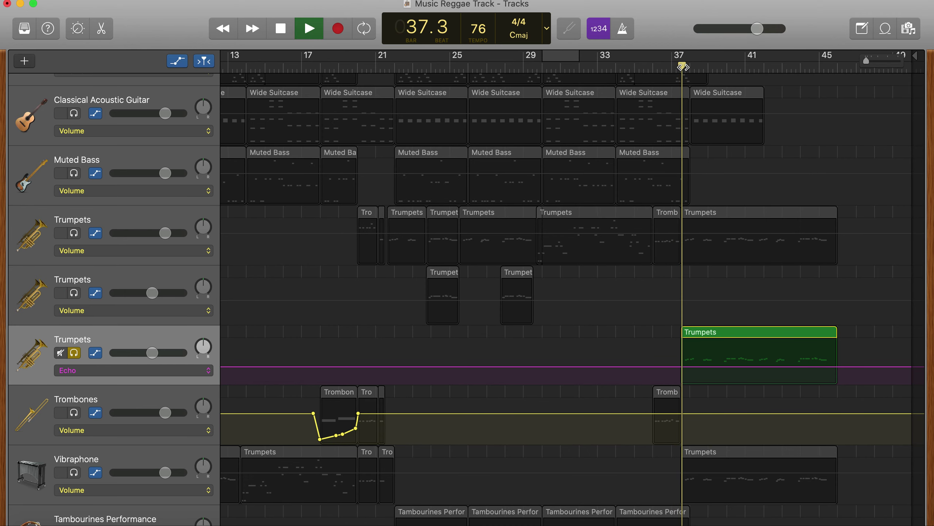
{"action": "key", "text": "XF86AudioLowerVolume"}
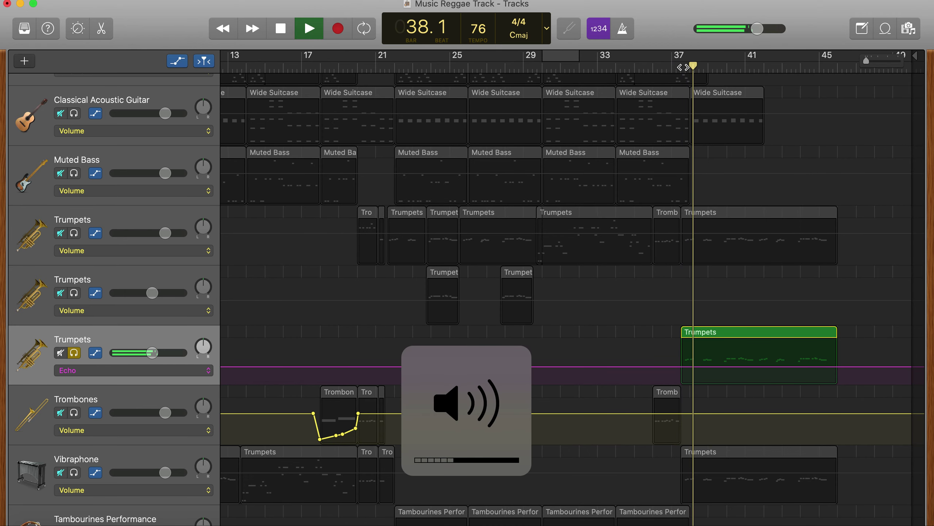
{"action": "key", "text": "XF86AudioRaiseVolume"}
{"action": "key", "text": "XF86AudioRaiseVolume"}
{"action": "key", "text": "XF86AudioRaiseVolume"}
{"action": "key", "text": "XF86AudioRaiseVolume"}
{"action": "key", "text": "XF86AudioRaiseVolume"}
{"action": "key", "text": "XF86AudioRaiseVolume"}
{"action": "key", "text": "XF86AudioRaiseVolume"}
{"action": "key", "text": "XF86AudioRaiseVolume"}
{"action": "key", "text": "XF86AudioRaiseVolume"}
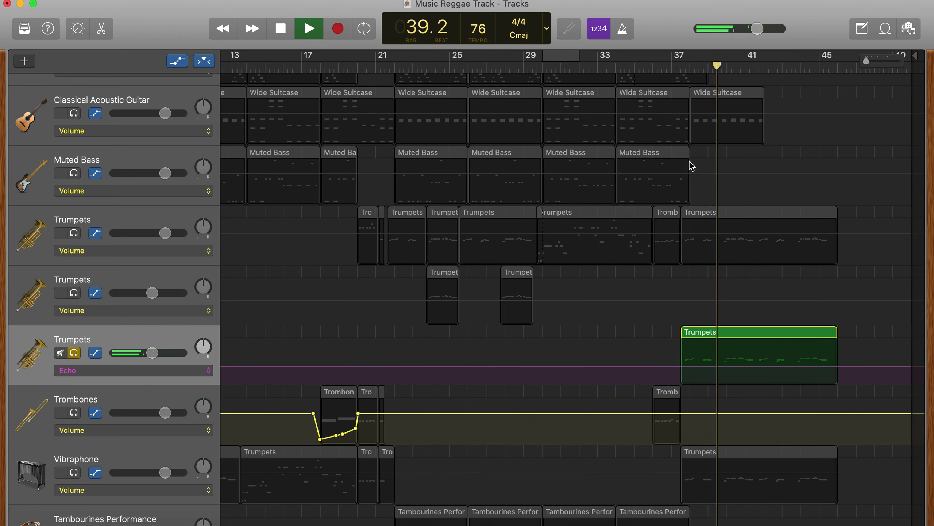
{"action": "key", "text": "space"}
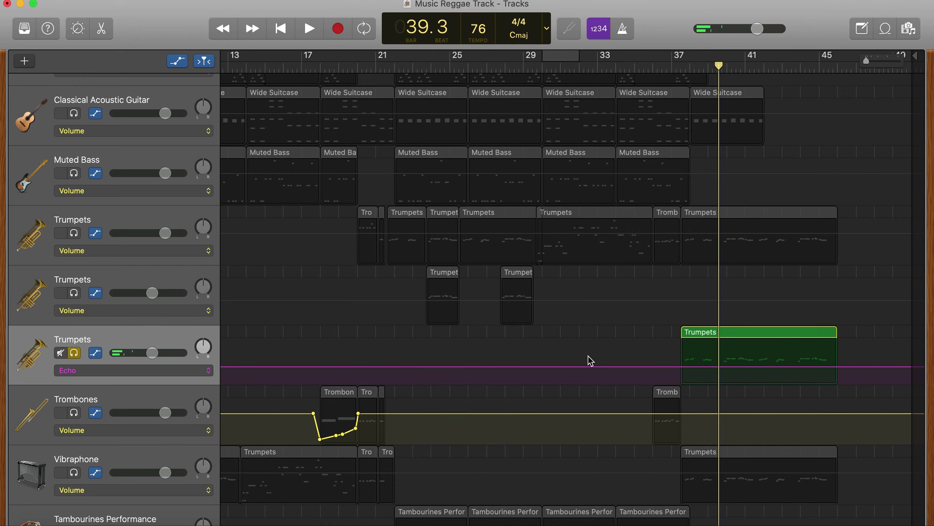
- Raise the Echo further, replay the outro from bar 37, and hide automation lanes
{"action": "left_click_drag", "start_coordinate": [589, 366], "coordinate": [588, 343]}
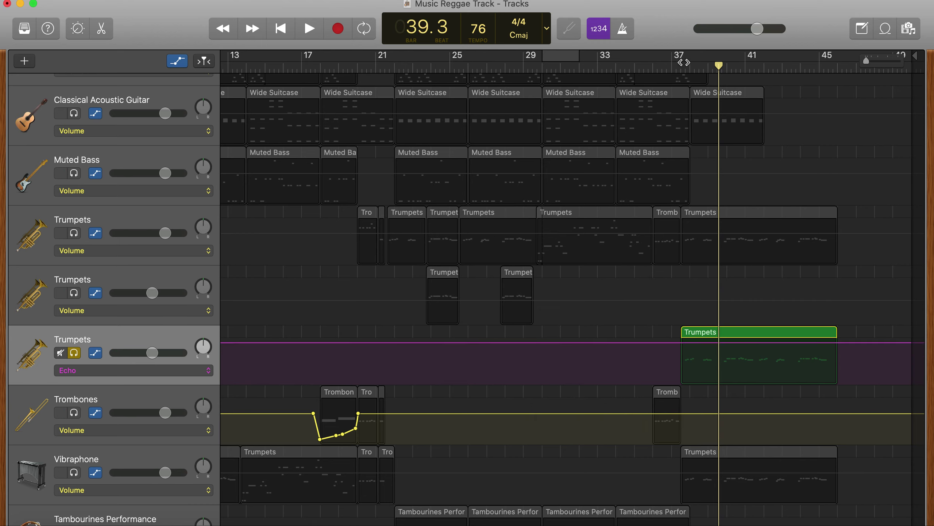
{"action": "left_click", "coordinate": [684, 63]}
{"action": "left_click", "coordinate": [672, 68]}
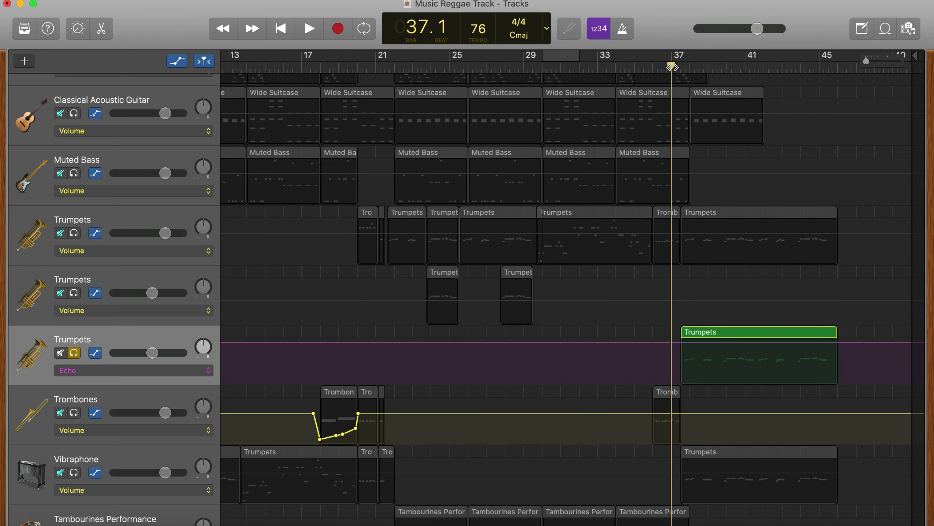
{"action": "key", "text": "space"}
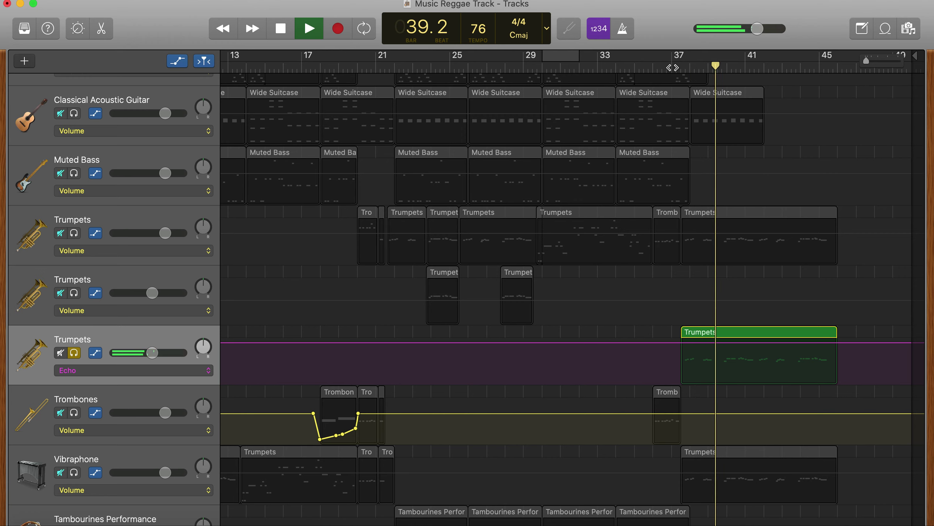
{"action": "key", "text": "space"}
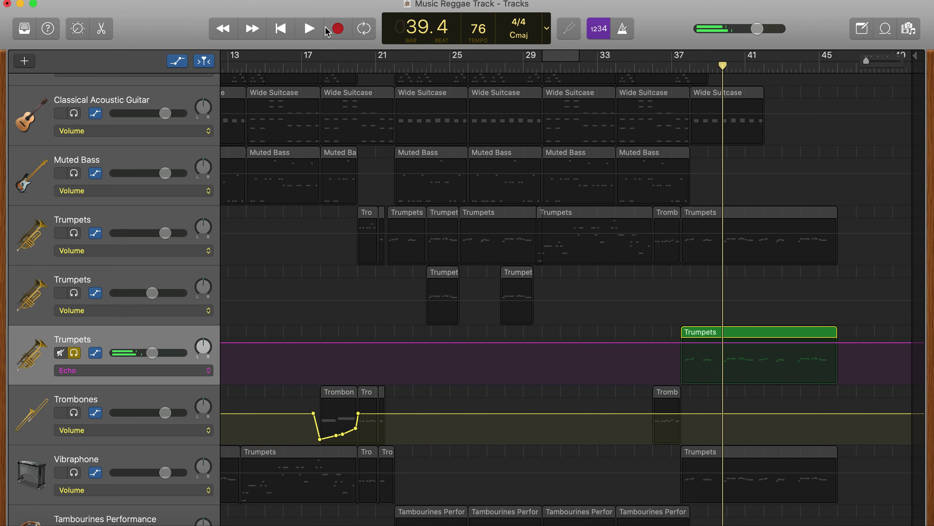
{"action": "key", "text": "a"}
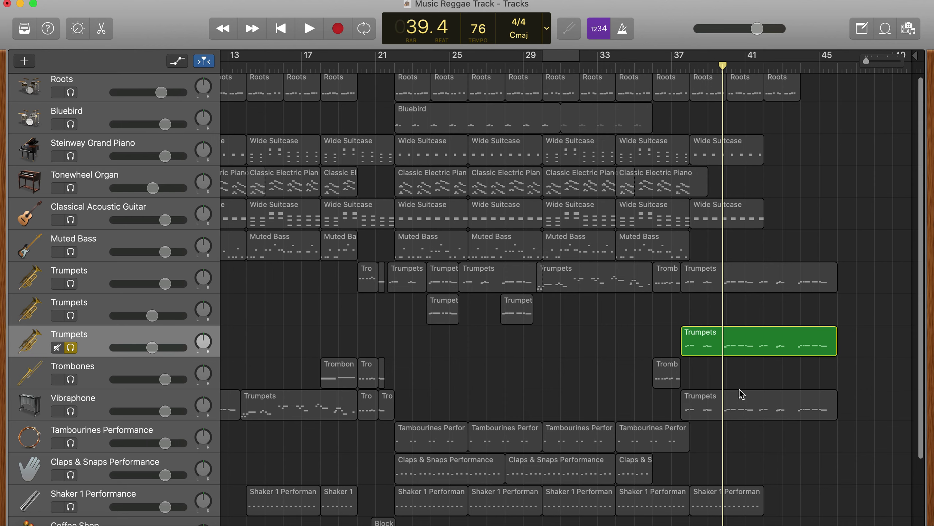
{"action": "scroll", "coordinate": [744, 403], "scroll_direction": "up", "scroll_amount": 1}
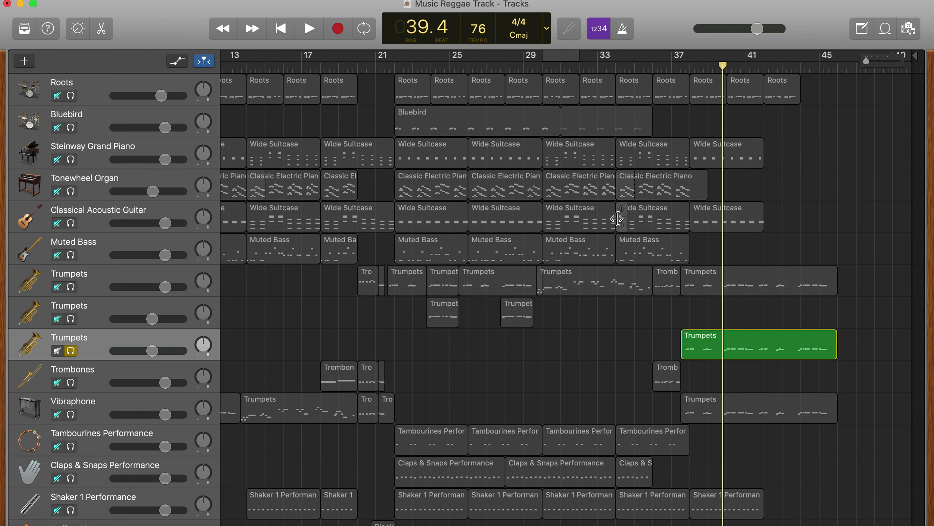
- Turn off Solo on the third Trumpets track and cue the playhead to bar 36
{"action": "key", "text": "a"}
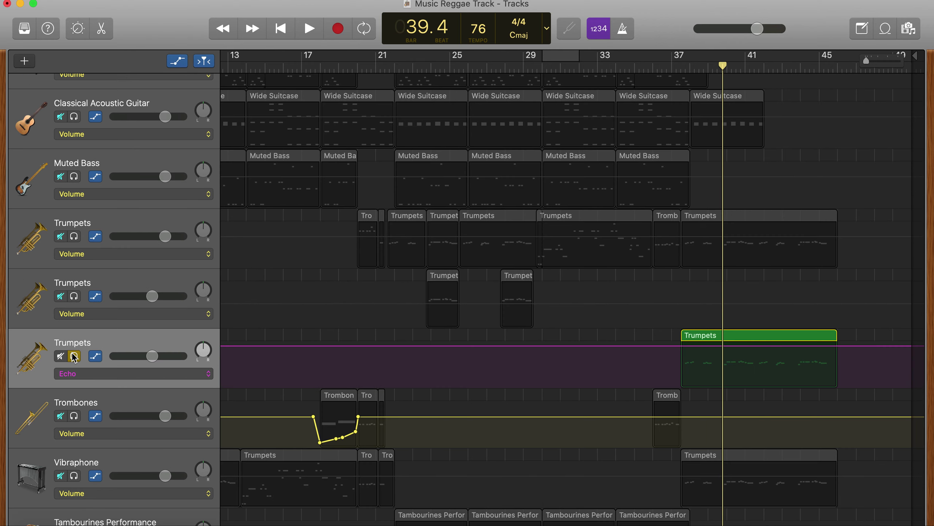
{"action": "left_click", "coordinate": [73, 356]}
{"action": "key", "text": "a"}
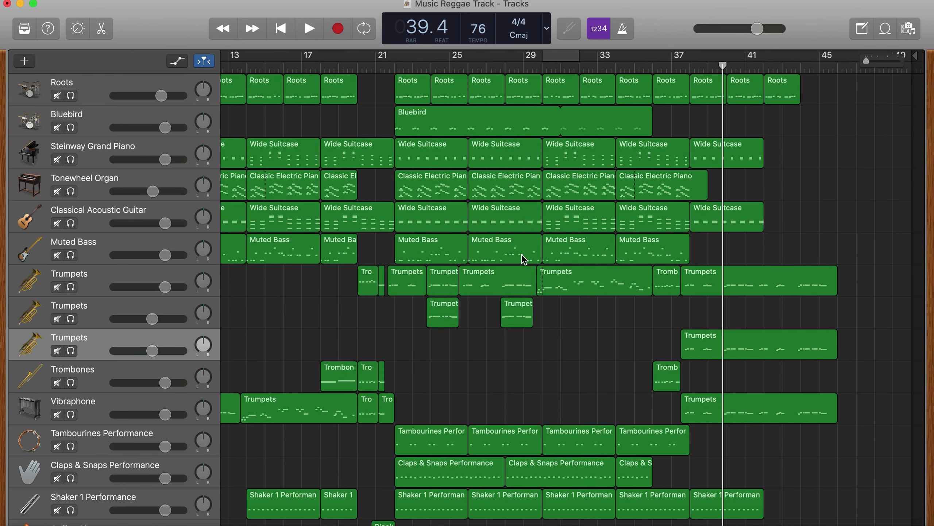
{"action": "left_click", "coordinate": [660, 66]}
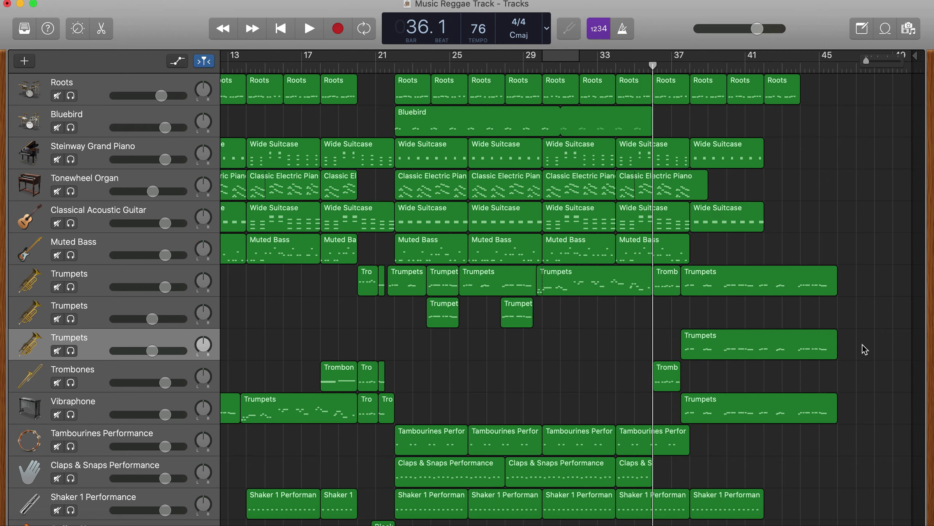
- Delete the trumpet outro regions at bar 37 and play from bar 36
{"action": "left_click_drag", "start_coordinate": [856, 353], "coordinate": [774, 289]}
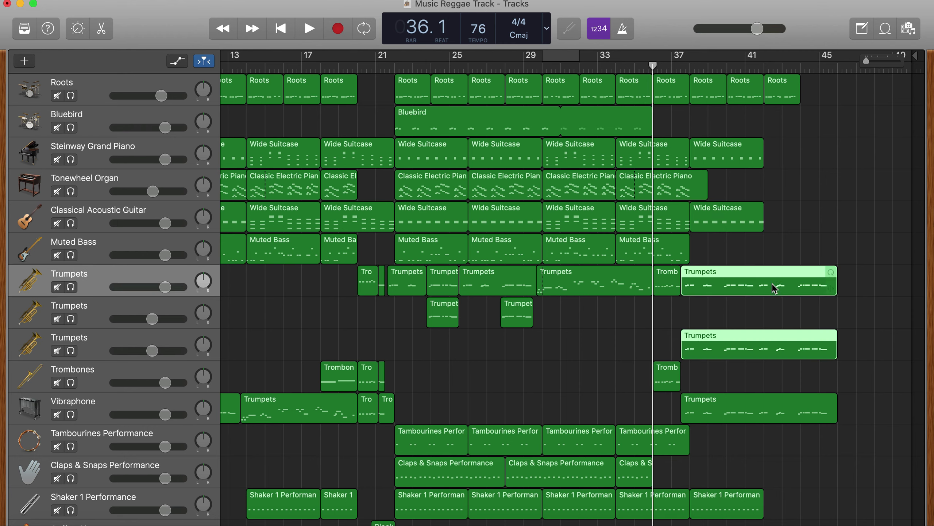
{"action": "key", "text": "Delete"}
{"action": "key", "text": "space"}
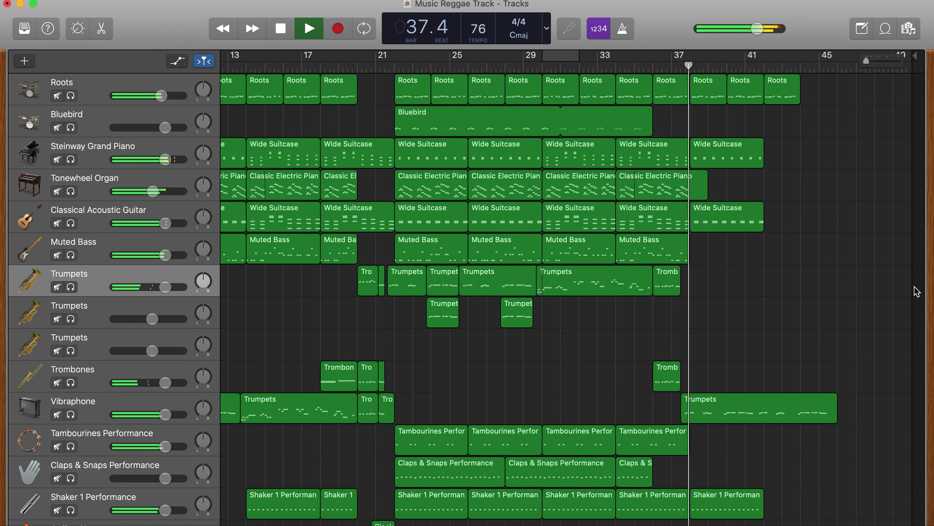
{"action": "key", "text": "space"}
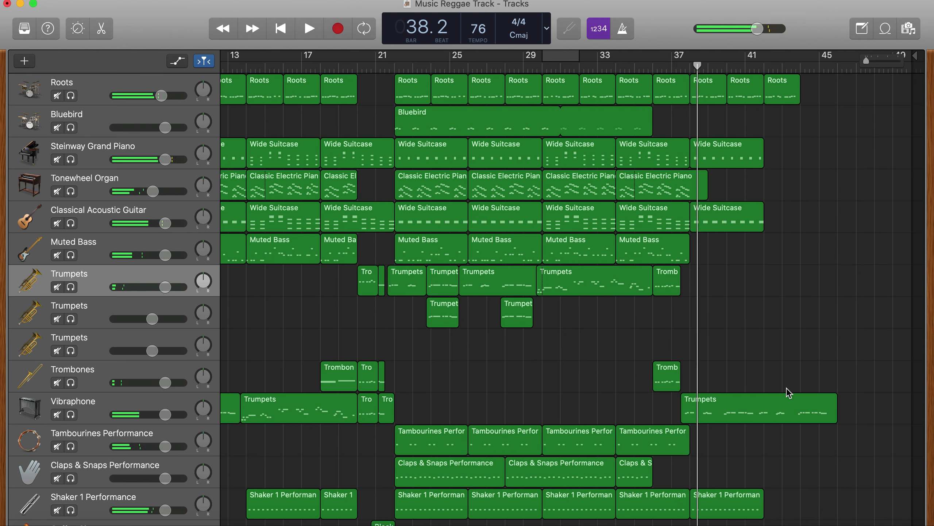
- Put the trumpet outro back on the Trumpets tracks, remove the first track's extra copy, and play from bar 37
{"action": "key", "text": "super+z"}
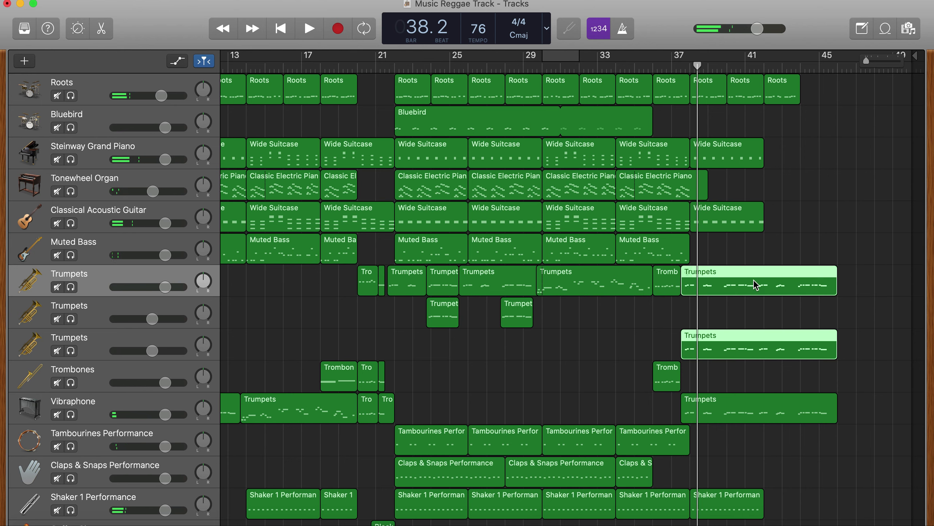
{"action": "left_click", "coordinate": [750, 256]}
{"action": "left_click", "coordinate": [751, 286]}
{"action": "key", "text": "Delete"}
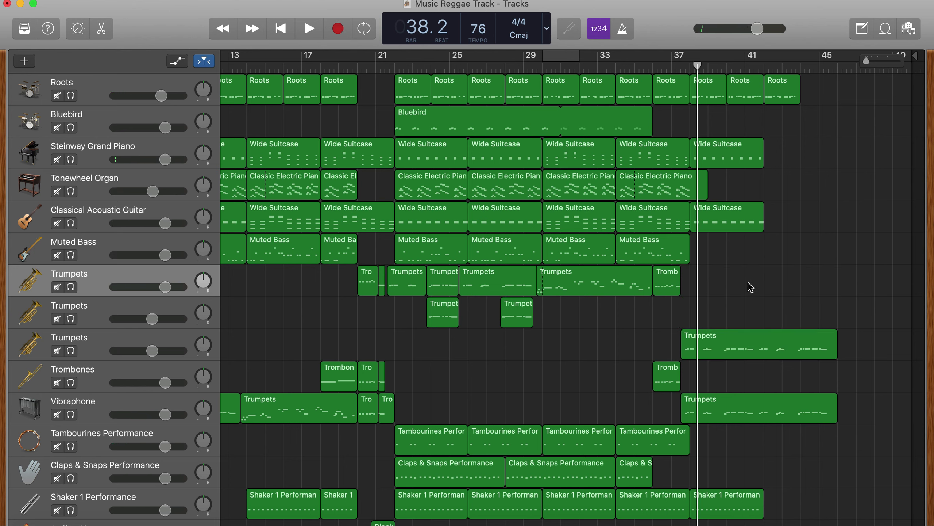
{"action": "left_click", "coordinate": [667, 67]}
{"action": "key", "text": "space"}
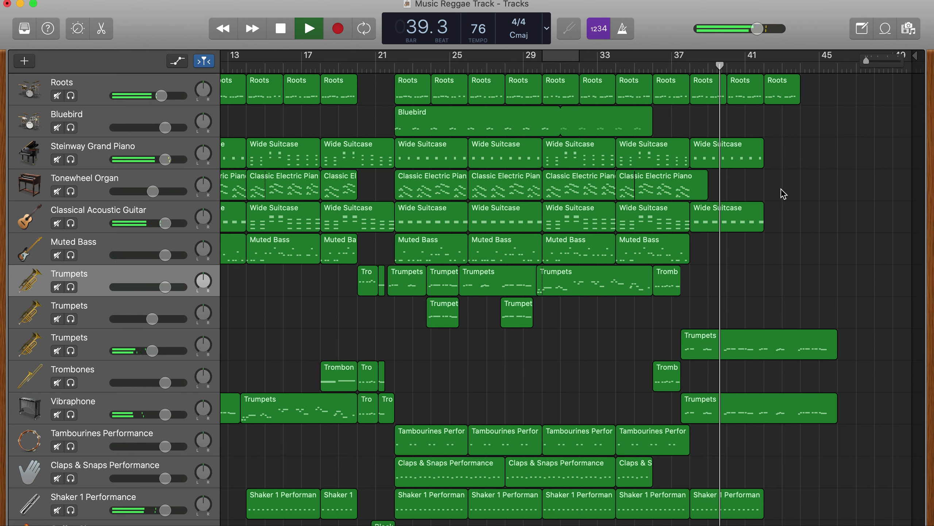
{"action": "key", "text": "space"}
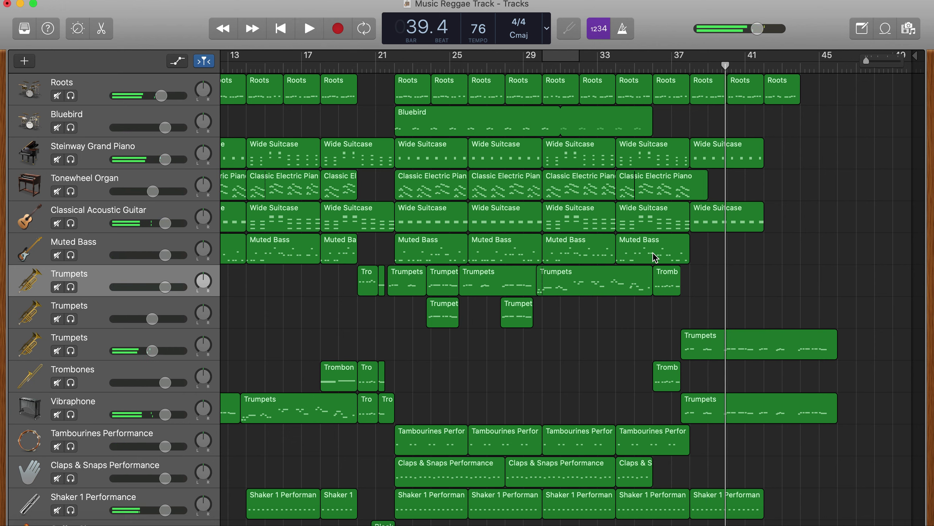
{"action": "scroll", "coordinate": [644, 301], "scroll_direction": "left", "scroll_amount": 3}
{"action": "scroll", "coordinate": [636, 303], "scroll_direction": "left", "scroll_amount": 3}
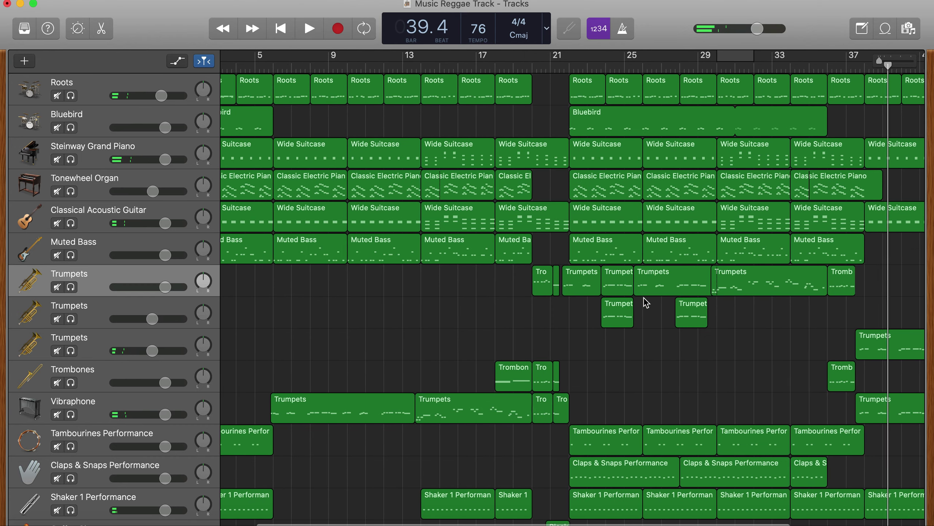
{"action": "scroll", "coordinate": [621, 306], "scroll_direction": "left", "scroll_amount": 3}
{"action": "left_click_drag", "start_coordinate": [324, 284], "coordinate": [460, 248]}
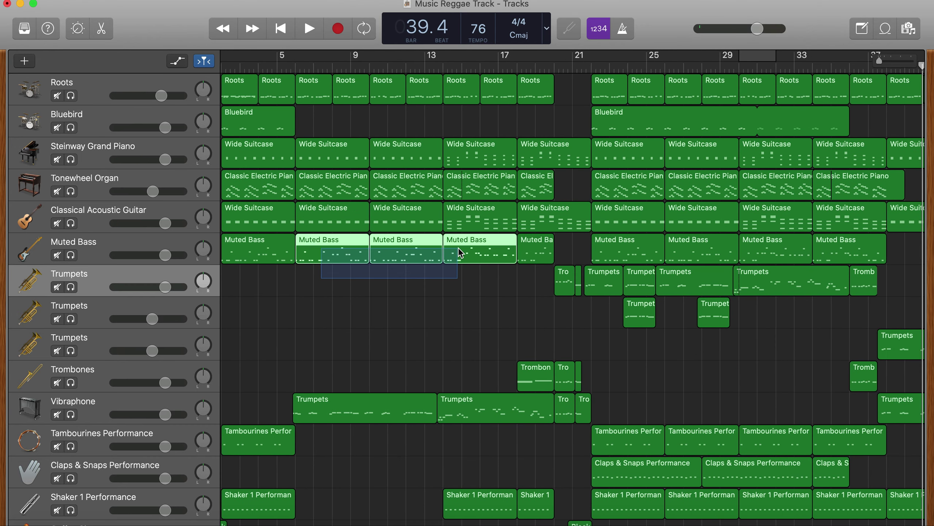
{"action": "scroll", "coordinate": [516, 283], "scroll_direction": "right", "scroll_amount": 1}
{"action": "scroll", "coordinate": [516, 283], "scroll_direction": "right", "scroll_amount": 3}
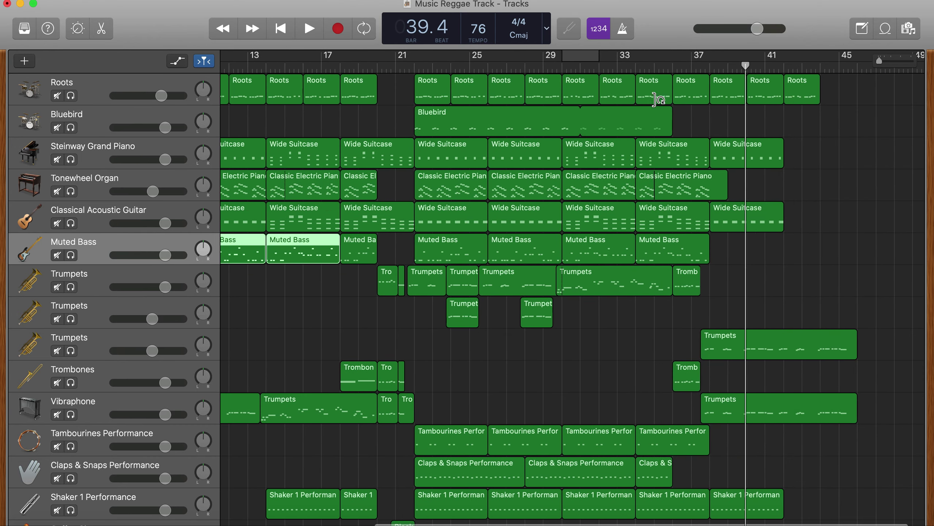
- Paste the three Muted Bass regions at bar 37 and delete the last three Roots regions
{"action": "left_click", "coordinate": [710, 70]}
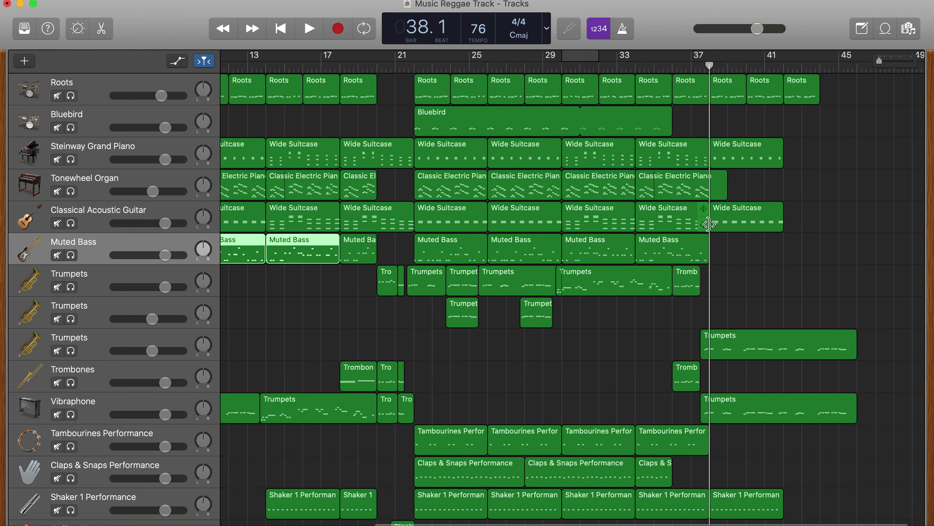
{"action": "key", "text": "super+v"}
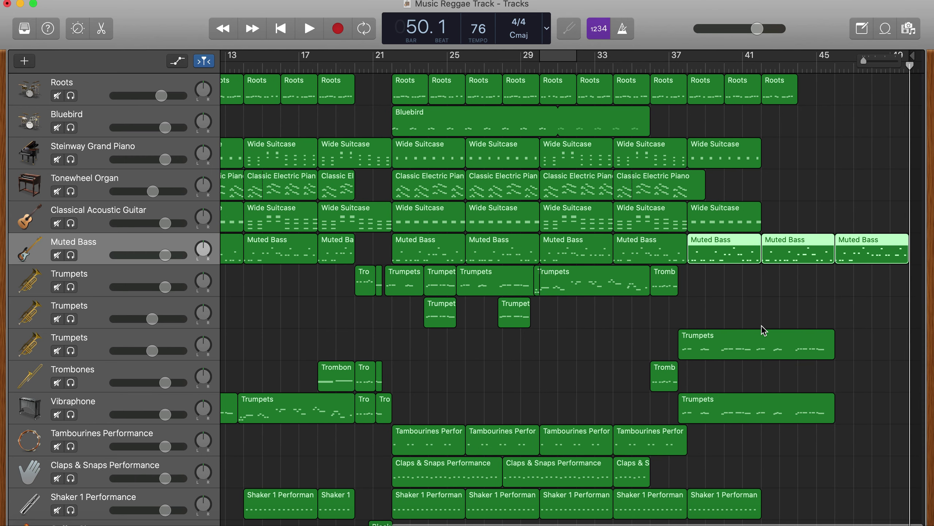
{"action": "left_click_drag", "start_coordinate": [816, 97], "coordinate": [704, 97]}
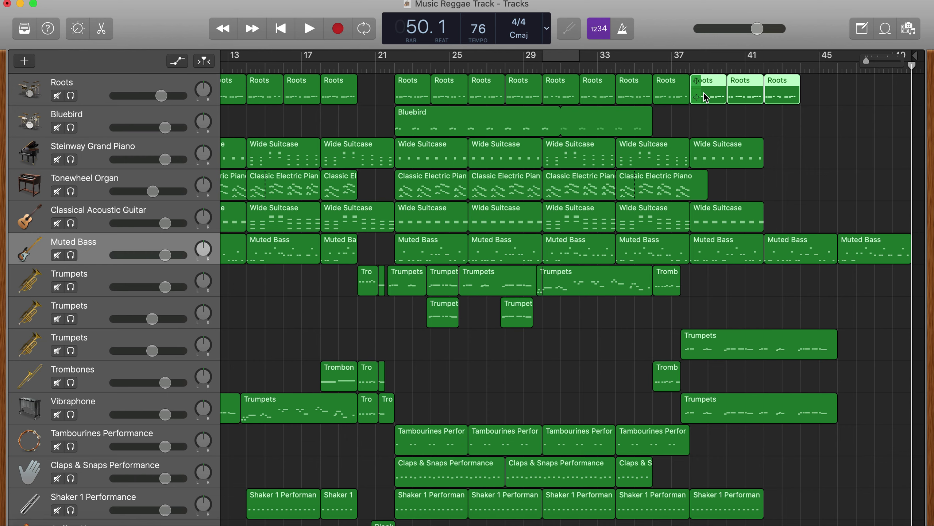
{"action": "key", "text": "Delete"}
{"action": "scroll", "coordinate": [743, 497], "scroll_direction": "down", "scroll_amount": 2}
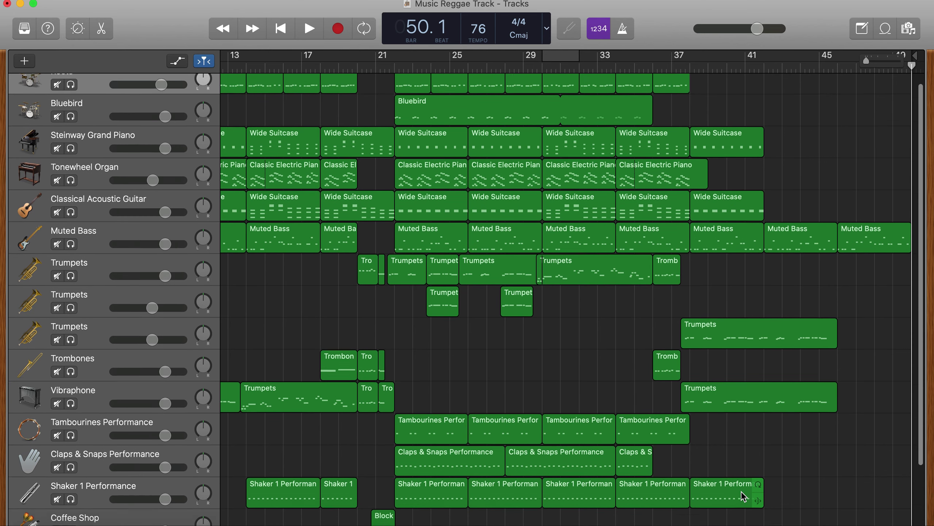
- Copy the shaker region to bar 41, delete the two Wide Suitcase regions, and play from bar 36
{"action": "left_click_drag", "start_coordinate": [725, 494], "coordinate": [879, 494]}
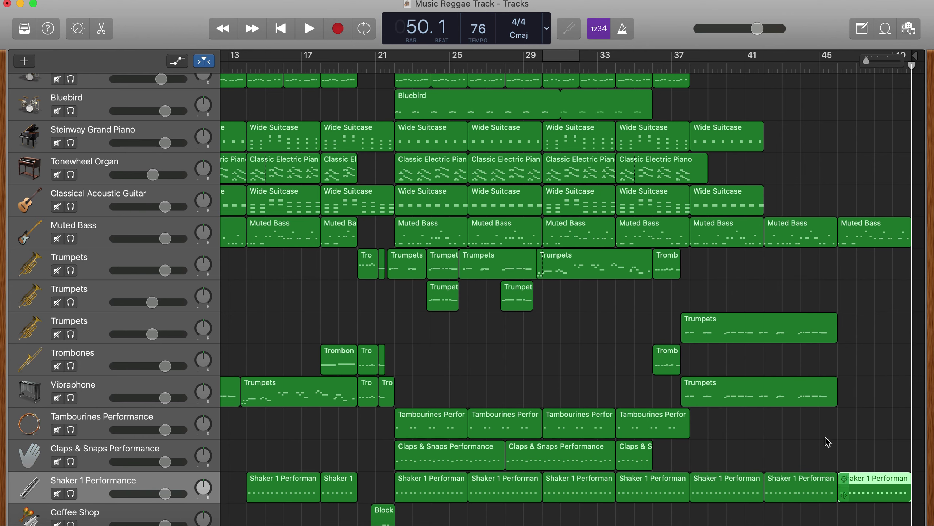
{"action": "left_click", "coordinate": [739, 430]}
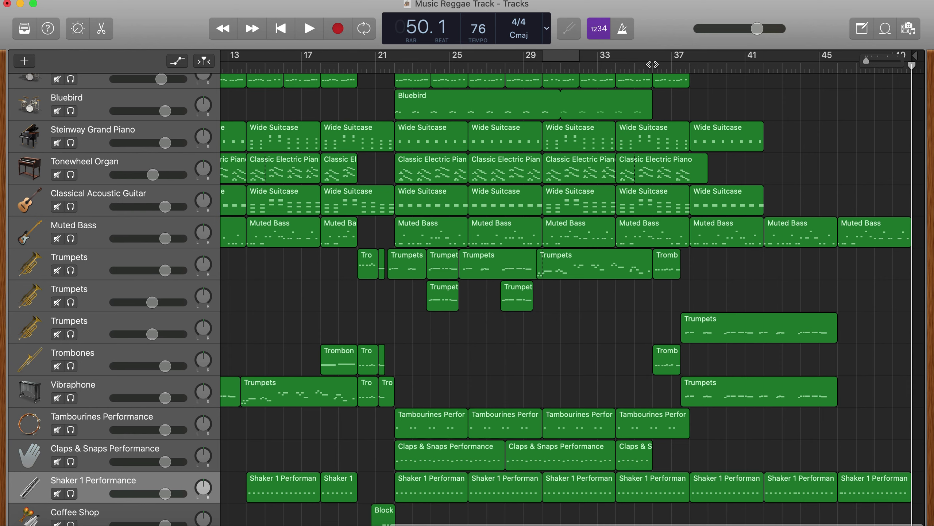
{"action": "left_click", "coordinate": [653, 65]}
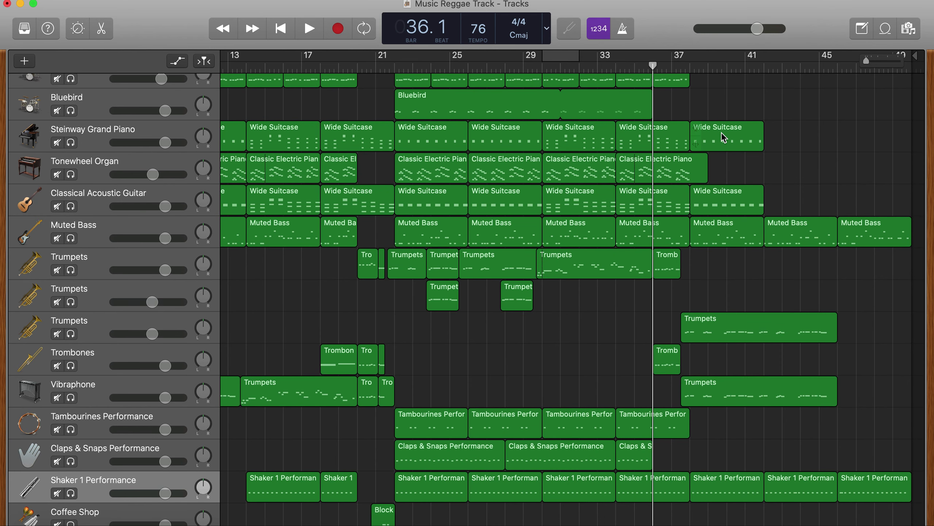
{"action": "left_click_drag", "start_coordinate": [795, 208], "coordinate": [742, 143]}
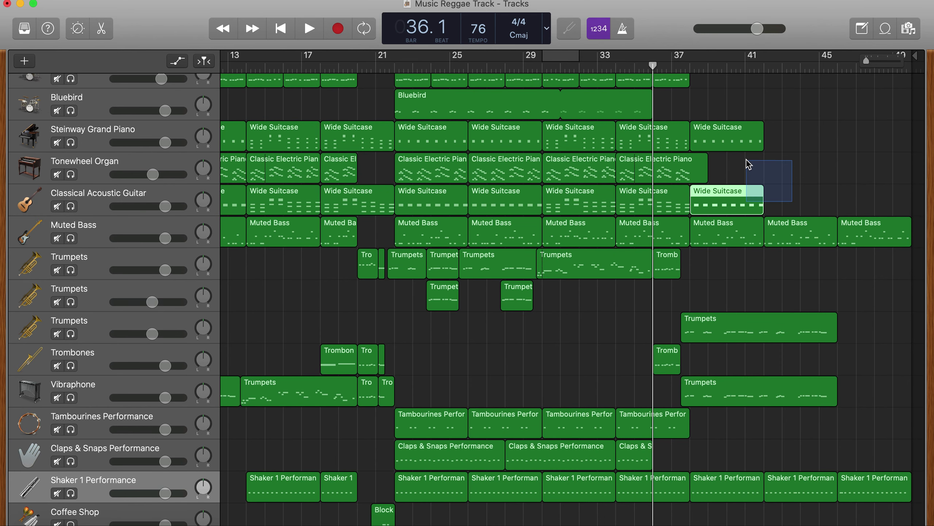
{"action": "key", "text": "Delete"}
{"action": "key", "text": "space"}
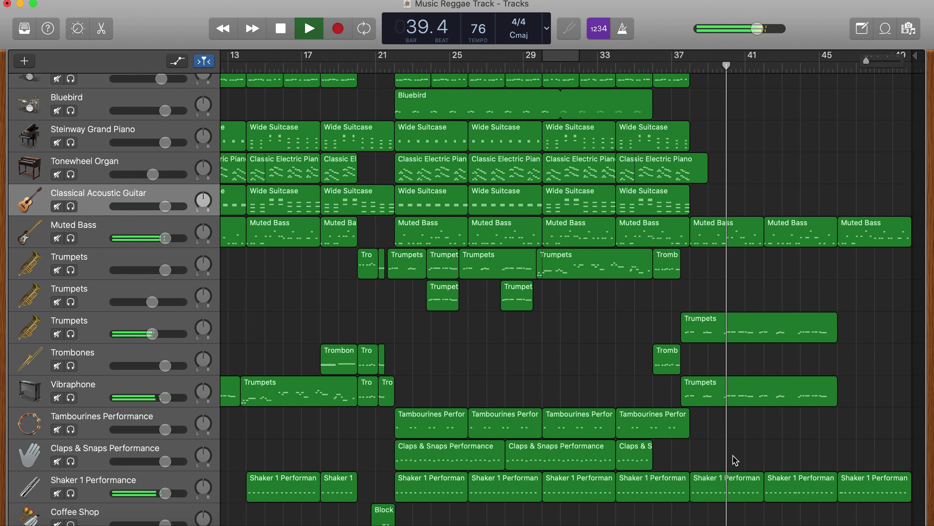
{"action": "key", "text": "space"}
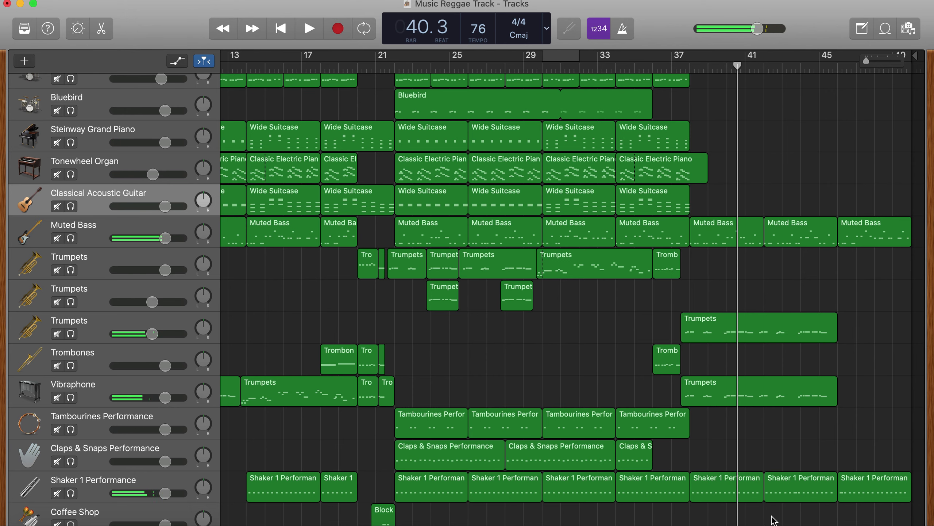
{"action": "scroll", "coordinate": [773, 520], "scroll_direction": "down", "scroll_amount": 1}
{"action": "scroll", "coordinate": [784, 508], "scroll_direction": "down", "scroll_amount": 1}
- Delete the Shaker 1 regions at bars 37 and 41 and play back from bar 36
{"action": "left_click_drag", "start_coordinate": [800, 504], "coordinate": [749, 474]}
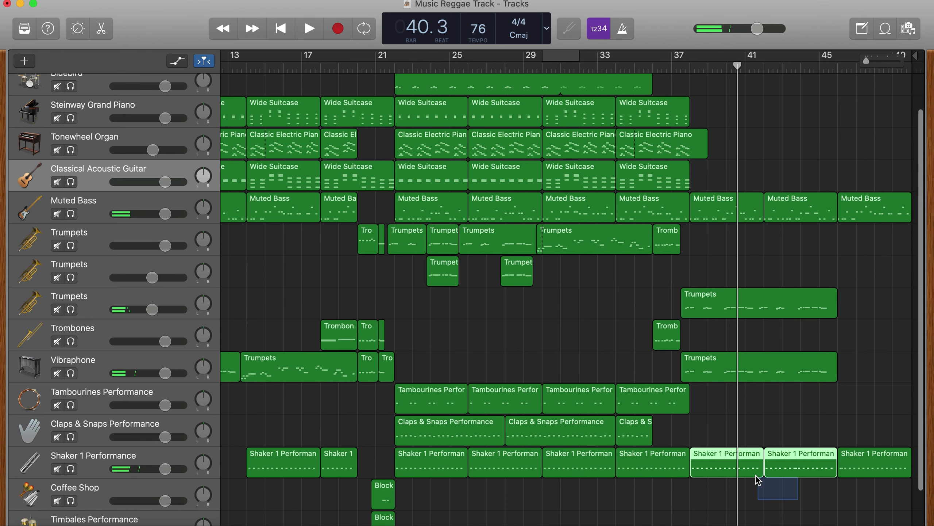
{"action": "key", "text": "Delete"}
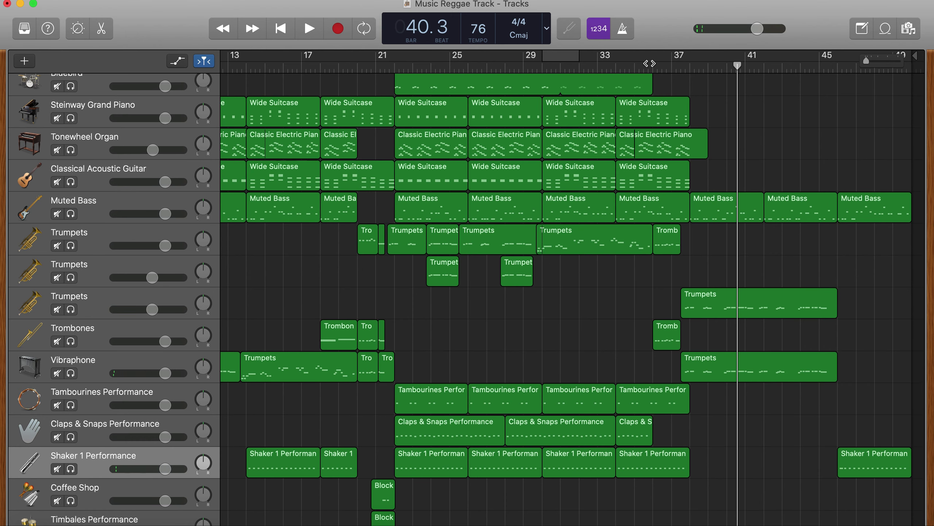
{"action": "left_click", "coordinate": [657, 66]}
{"action": "key", "text": "space"}
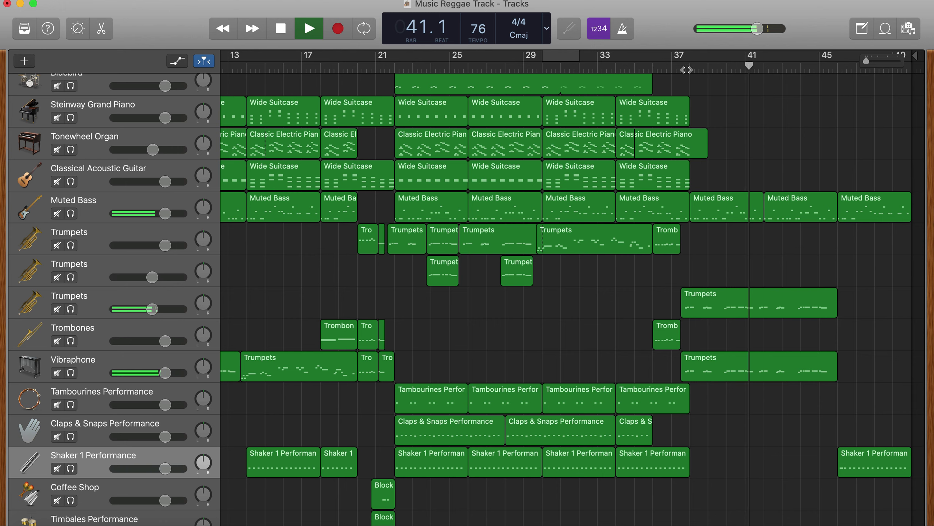
{"action": "key", "text": "space"}
{"action": "left_click", "coordinate": [797, 374]}
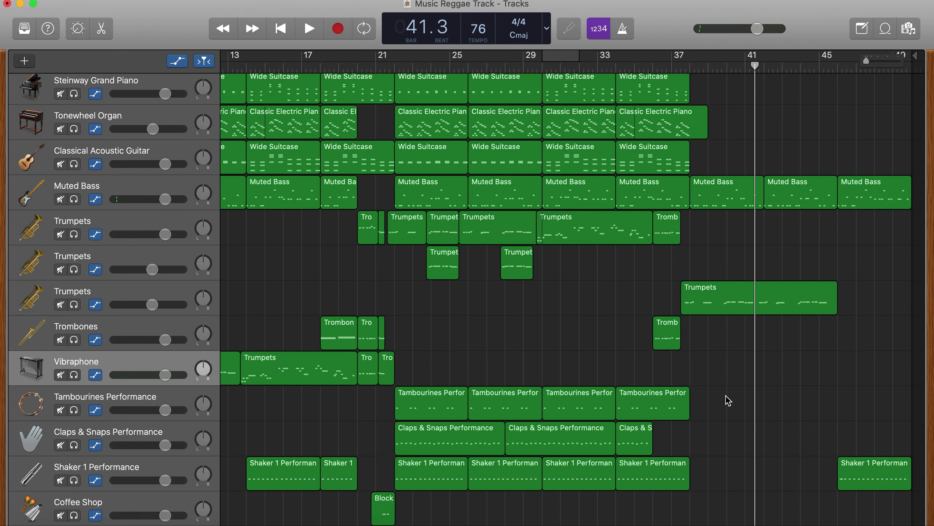
{"action": "key", "text": "a"}
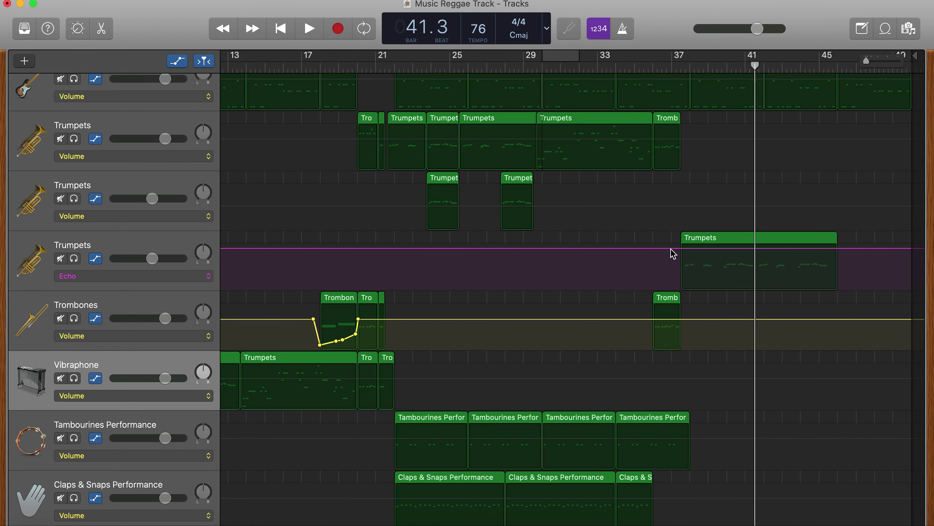
- Add Echo points that dip to -21.8 dB just after bar 37 and rise at bar 45
{"action": "left_click", "coordinate": [672, 249]}
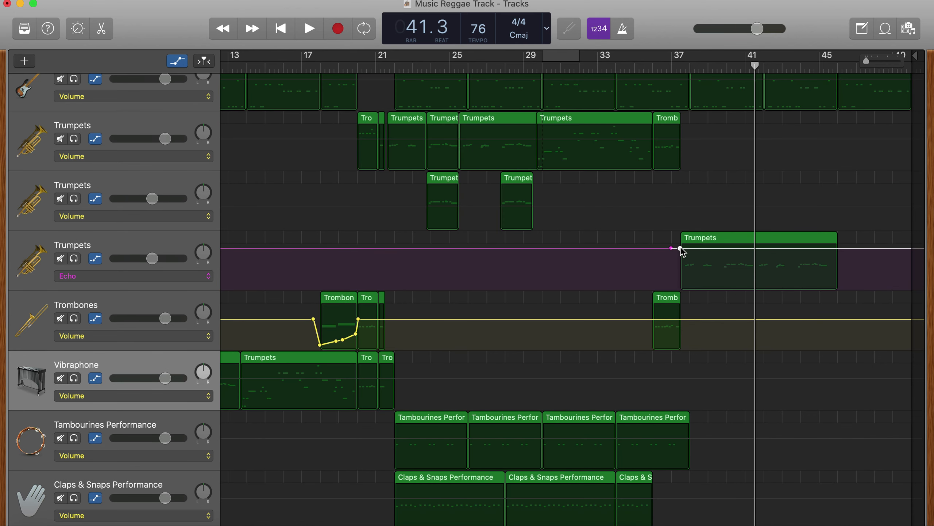
{"action": "left_click", "coordinate": [679, 248]}
{"action": "left_click_drag", "start_coordinate": [680, 263], "coordinate": [680, 263]}
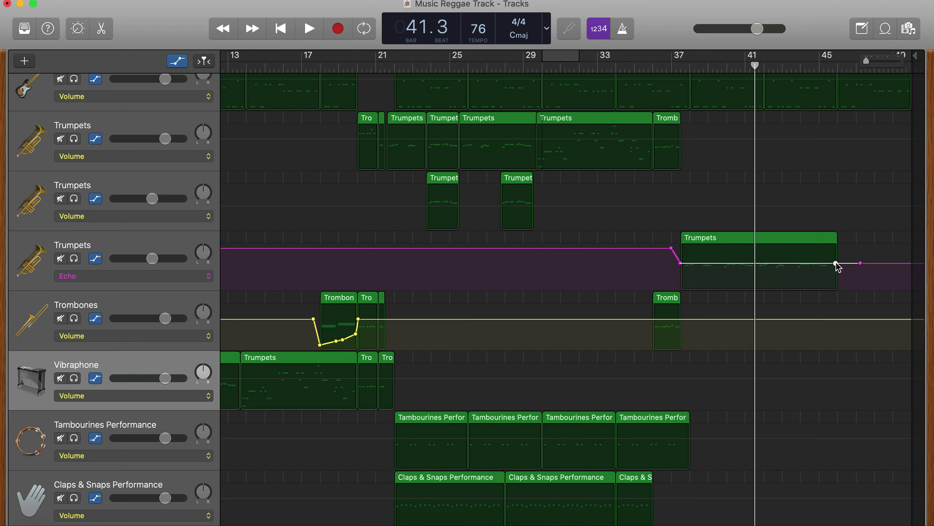
{"action": "left_click", "coordinate": [836, 263]}
{"action": "left_click_drag", "start_coordinate": [837, 255], "coordinate": [836, 234]}
{"action": "left_click_drag", "start_coordinate": [680, 263], "coordinate": [680, 281]}
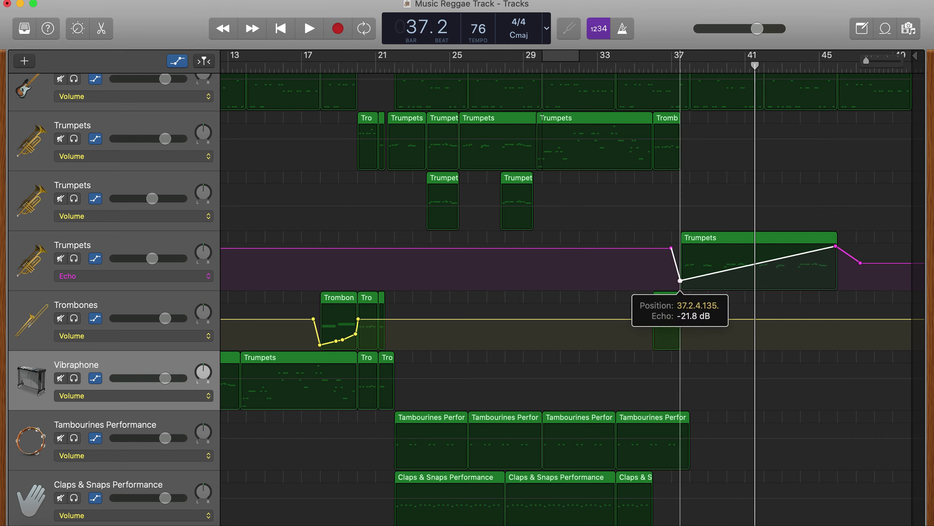
- Play the outro back from bar 36 through to about bar 45
{"action": "left_click", "coordinate": [657, 64]}
{"action": "key", "text": "space"}
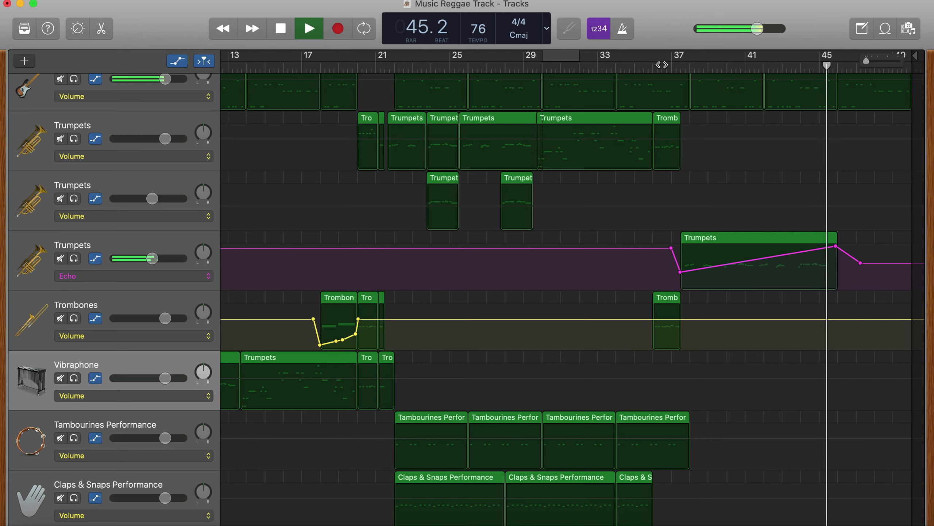
{"action": "key", "text": "space"}
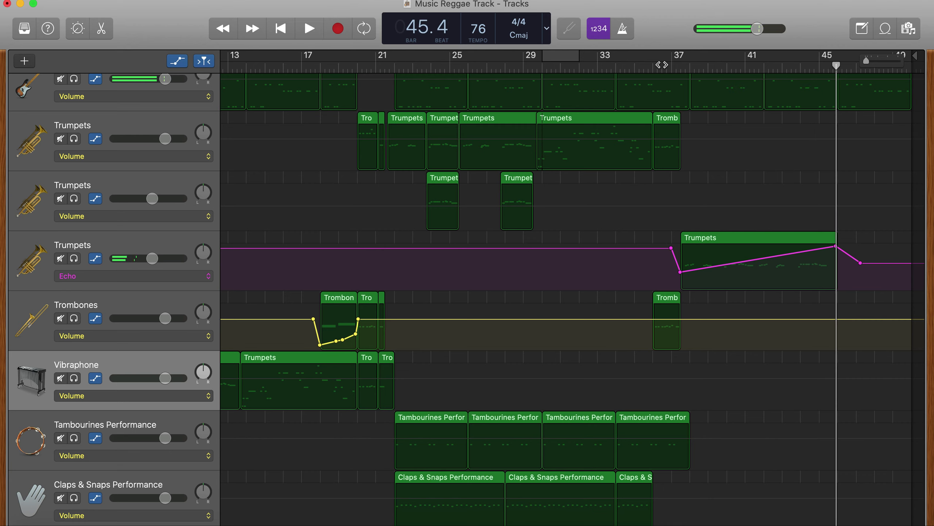
- Automate the outro trumpets' Reverb up to +6.0 dB at bar 45, then play from bar 37
{"action": "left_click", "coordinate": [148, 276]}
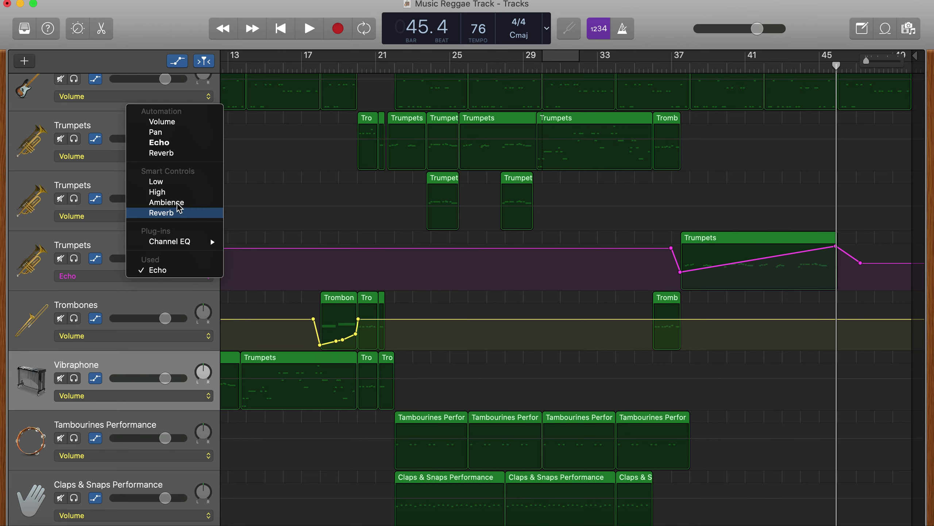
{"action": "left_click", "coordinate": [164, 154]}
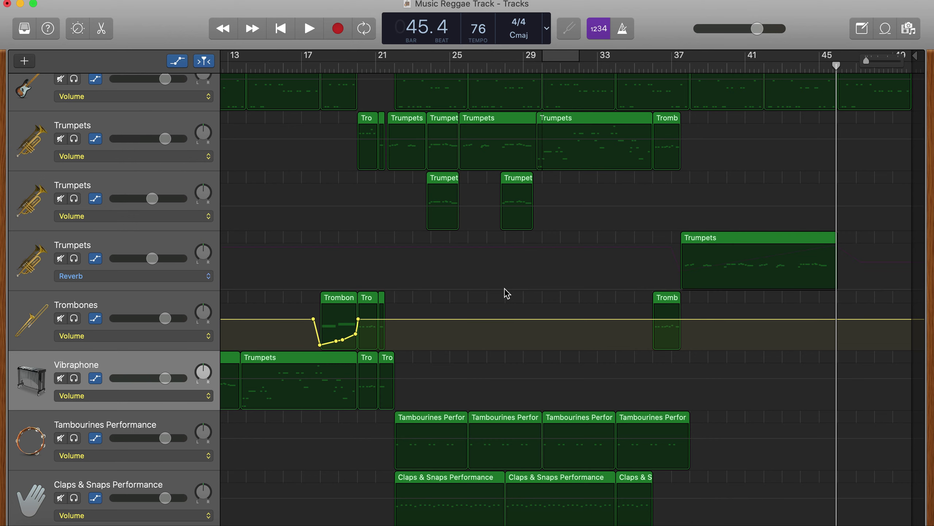
{"action": "left_click", "coordinate": [666, 290]}
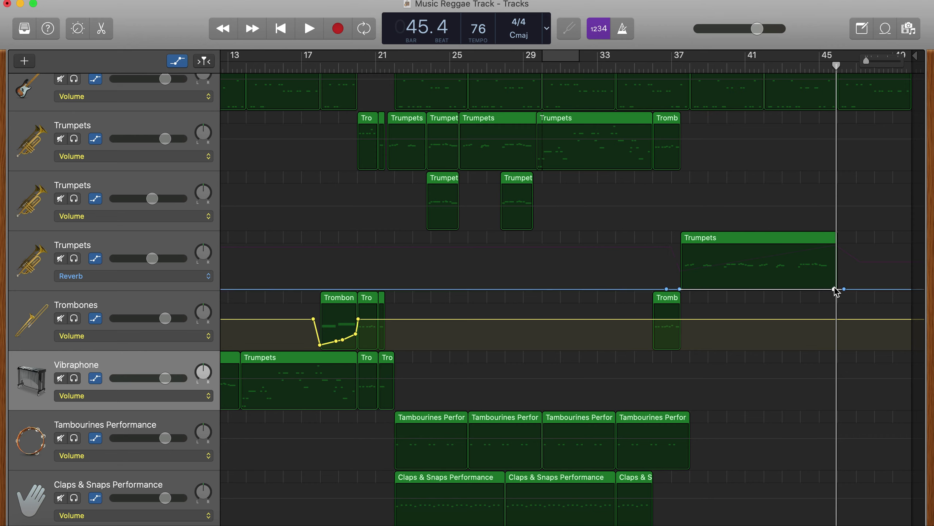
{"action": "left_click_drag", "start_coordinate": [836, 290], "coordinate": [835, 248]}
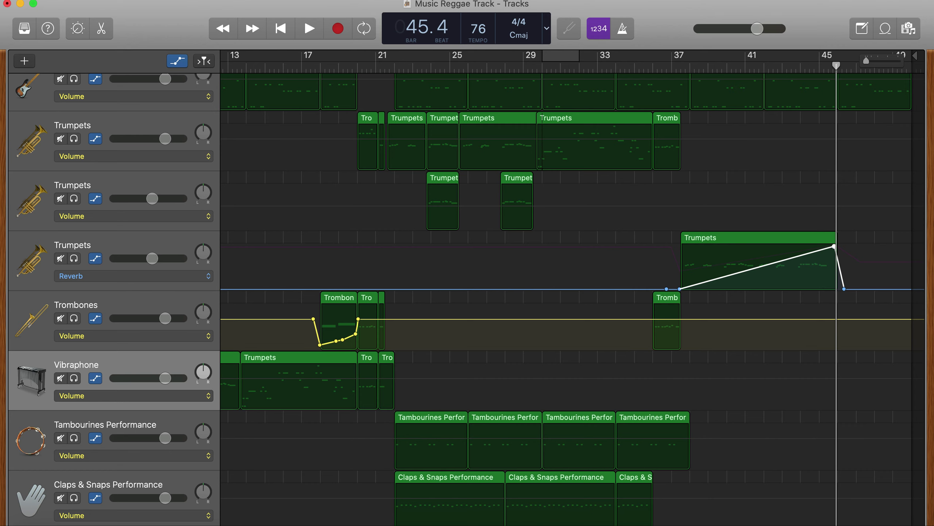
{"action": "left_click", "coordinate": [667, 65]}
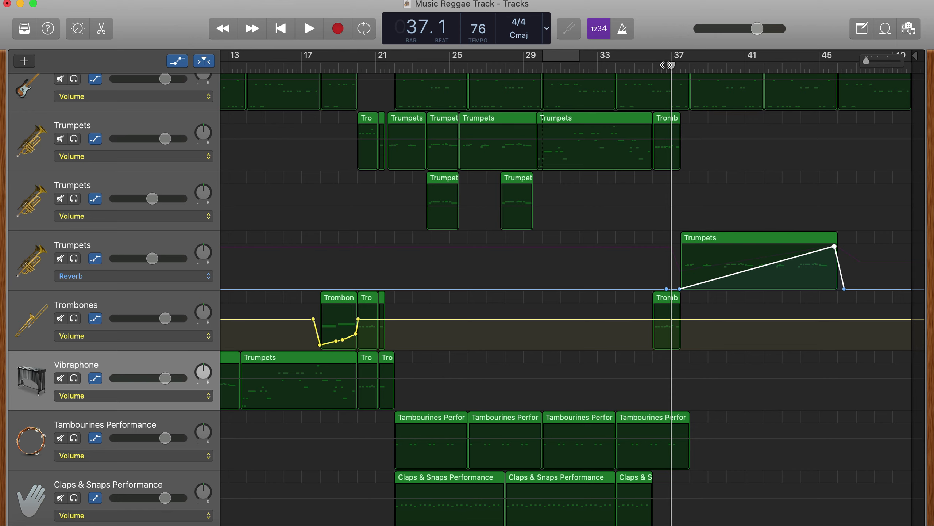
{"action": "key", "text": "space"}
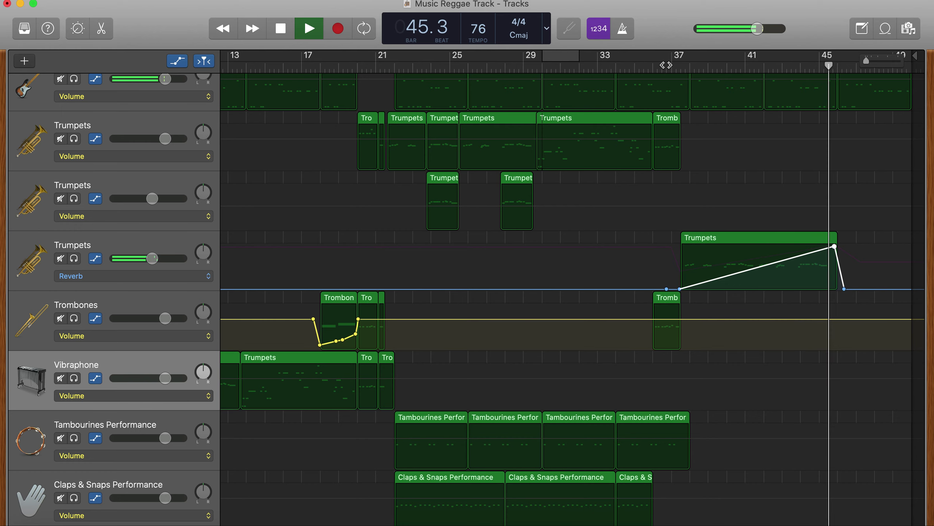
- Stop playback just past bar 46 and hide the automation lanes
{"action": "key", "text": "space"}
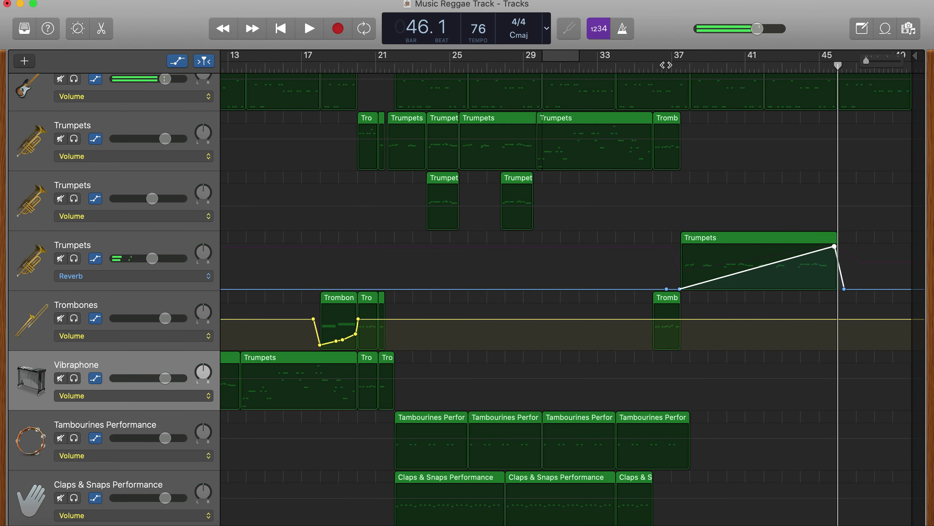
{"action": "key", "text": "a"}
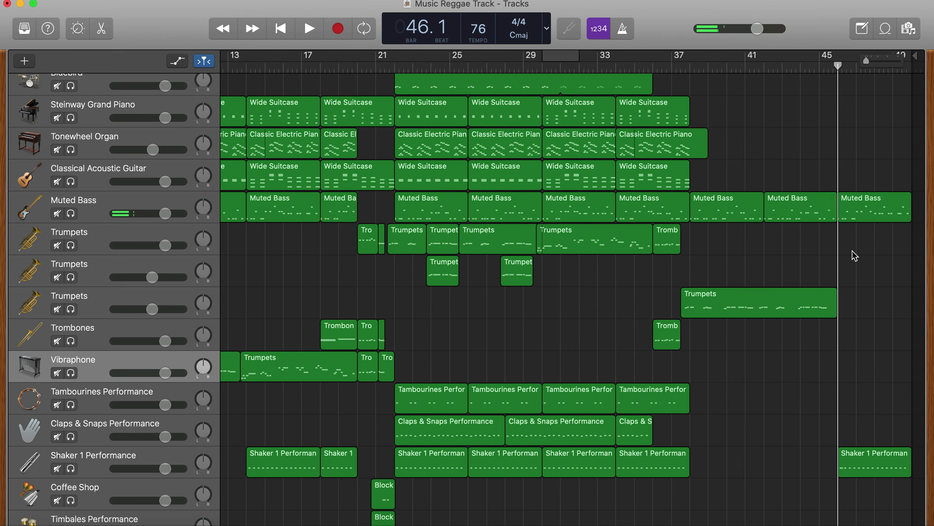
- Split the Trumpets region at bar 45 and copy the one-bar piece to bars 46, 47 and 48
{"action": "key", "text": "super+Right"}
{"action": "key", "text": "super+Right"}
{"action": "key", "text": "super+Right"}
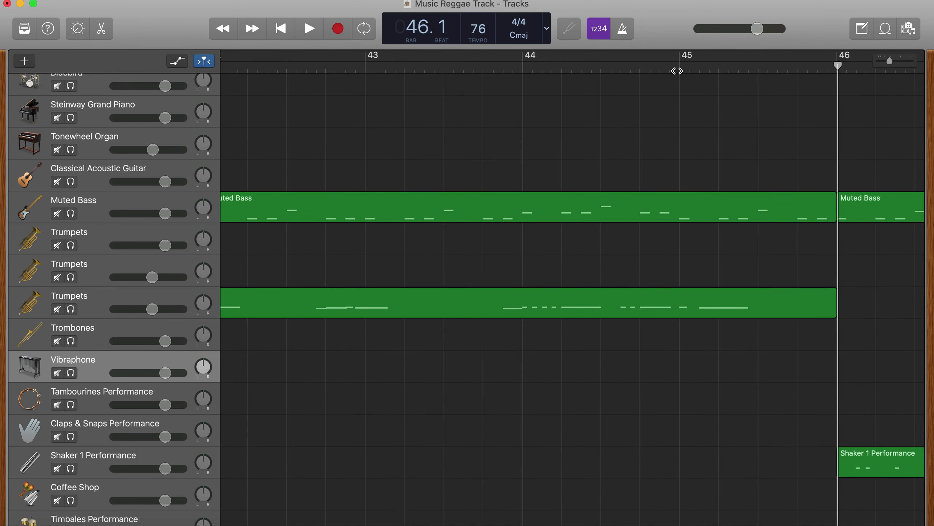
{"action": "left_click", "coordinate": [678, 71]}
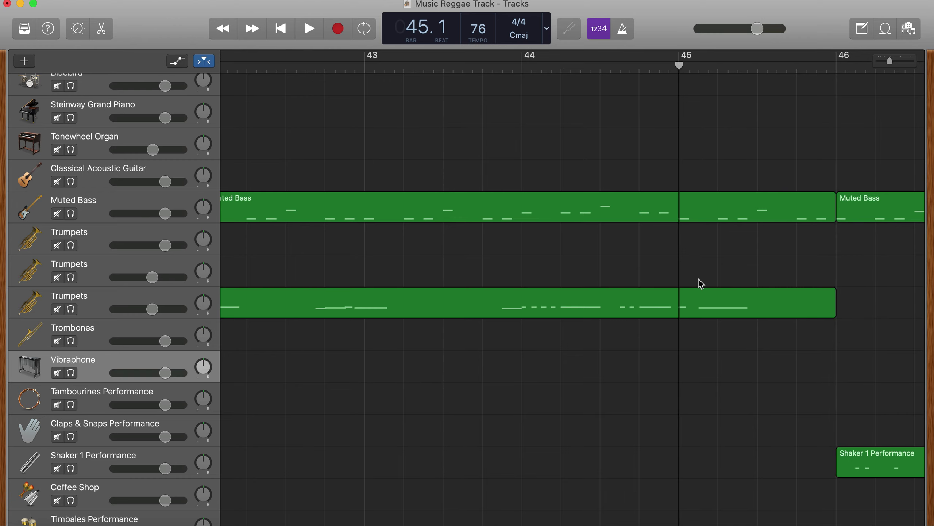
{"action": "left_click", "coordinate": [697, 300]}
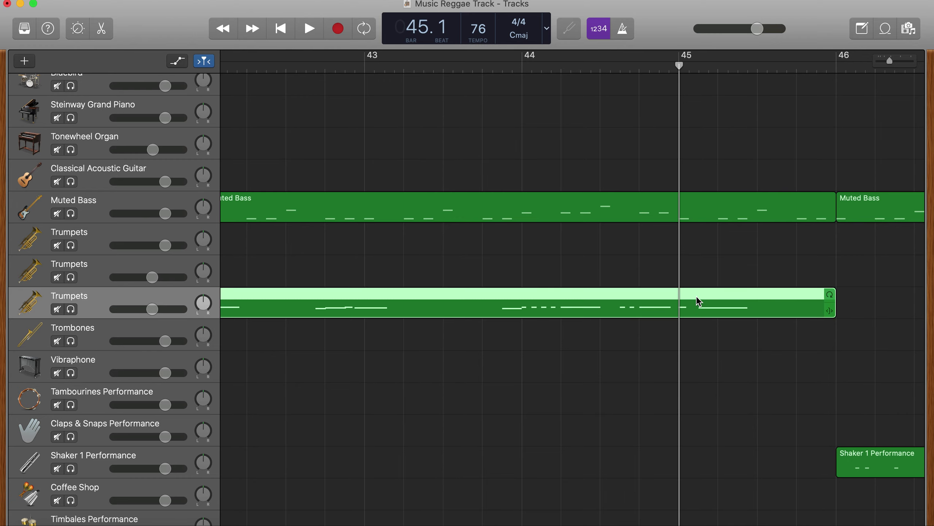
{"action": "key", "text": "super+t"}
{"action": "scroll", "coordinate": [817, 341], "scroll_direction": "right", "scroll_amount": 2}
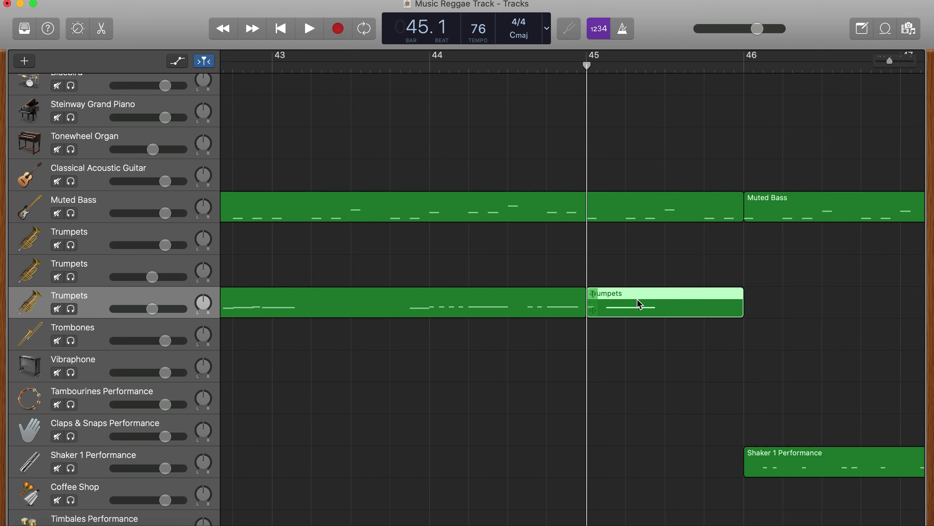
{"action": "left_click_drag", "start_coordinate": [632, 299], "coordinate": [787, 300]}
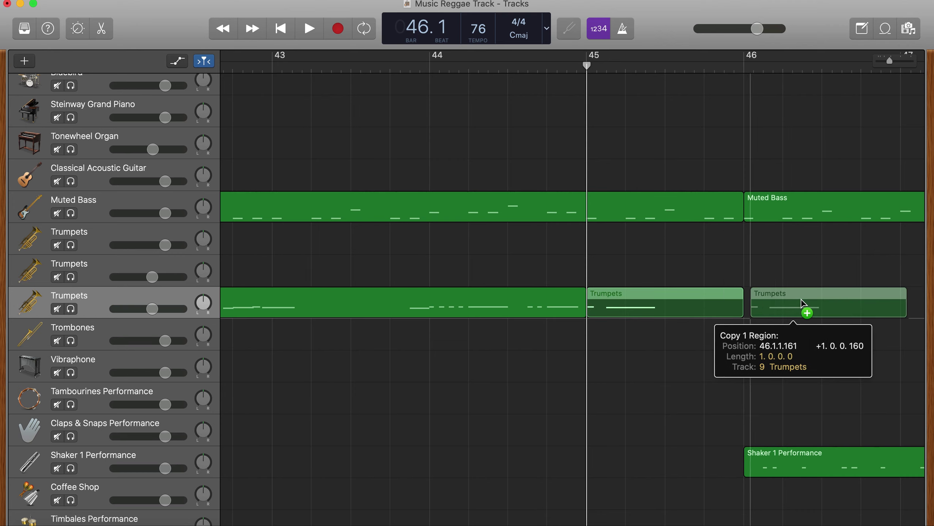
{"action": "scroll", "coordinate": [789, 302], "scroll_direction": "left", "scroll_amount": 5}
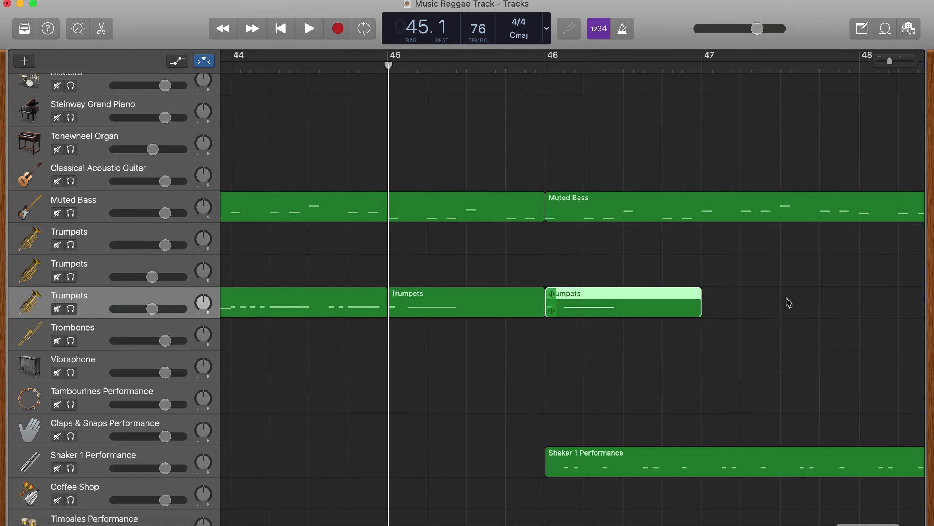
{"action": "left_click_drag", "start_coordinate": [583, 297], "coordinate": [734, 298]}
{"action": "scroll", "coordinate": [734, 298], "scroll_direction": "right", "scroll_amount": 3}
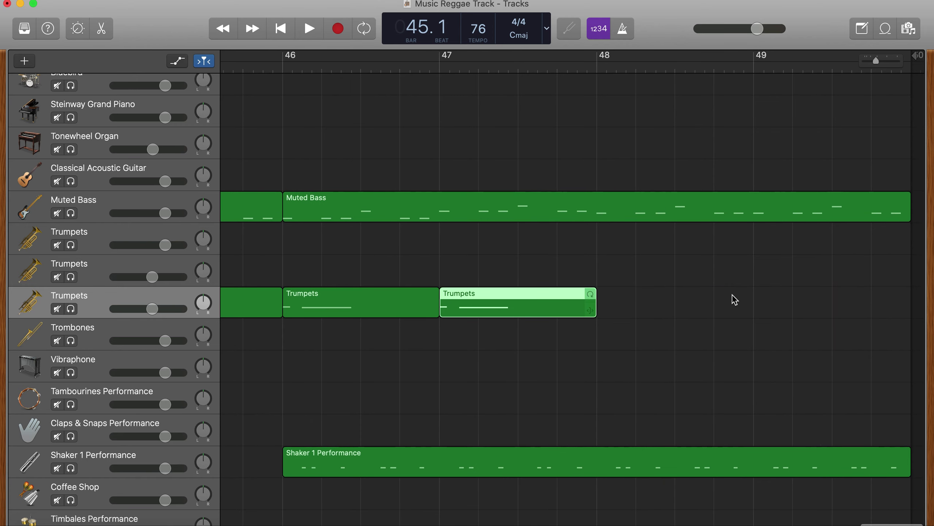
{"action": "left_click_drag", "start_coordinate": [527, 303], "coordinate": [843, 302]}
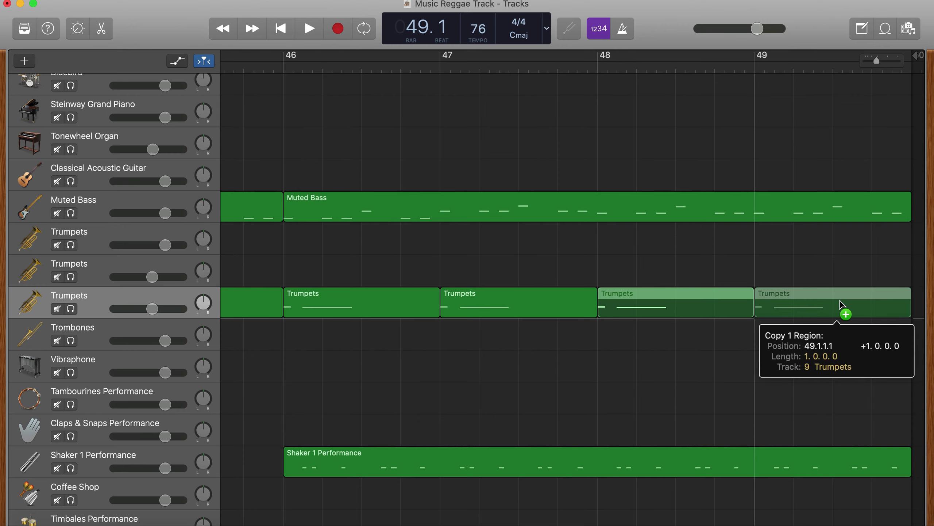
- Delete the Muted Bass and Shaker 1 Performance regions at bar 46
{"action": "key", "text": "super+Left"}
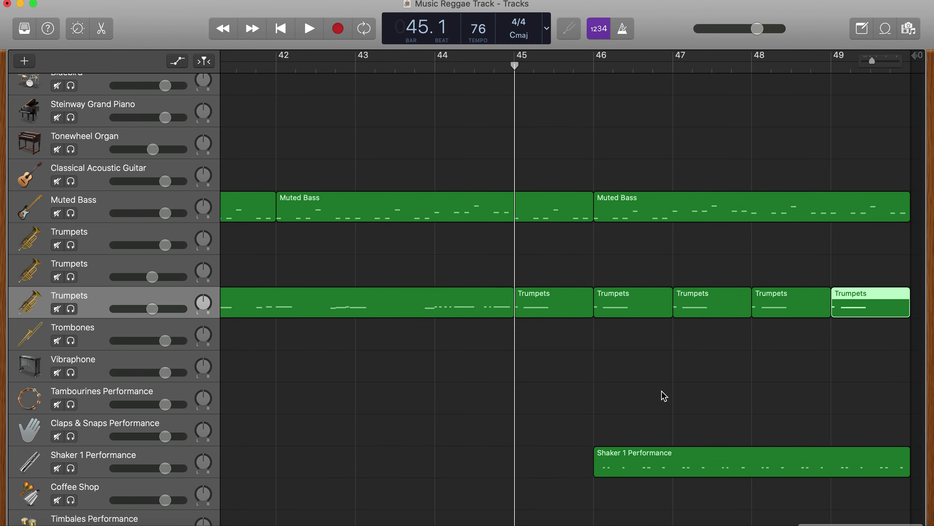
{"action": "left_click", "coordinate": [638, 212]}
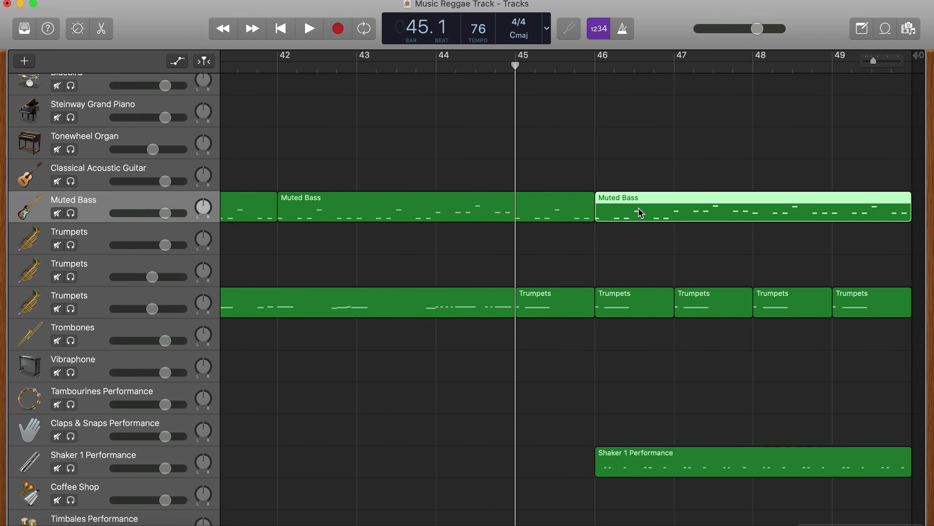
{"action": "key", "text": "Delete"}
{"action": "left_click", "coordinate": [628, 458]}
{"action": "key", "text": "Delete"}
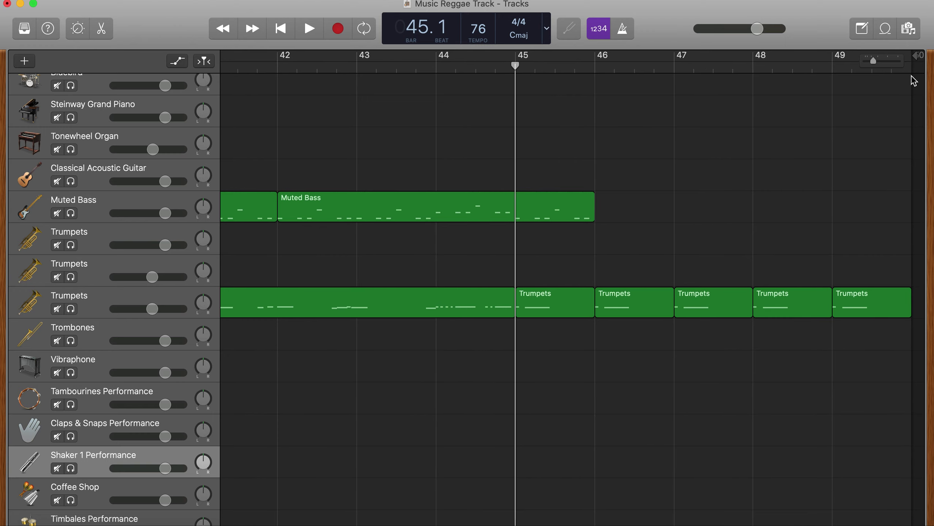
{"action": "left_click_drag", "start_coordinate": [917, 57], "coordinate": [930, 57]}
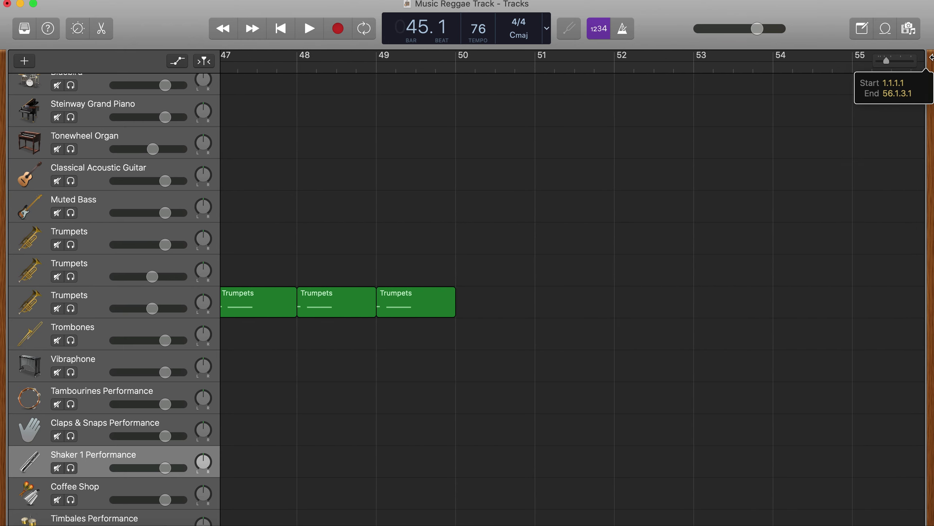
{"action": "left_click_drag", "start_coordinate": [932, 58], "coordinate": [931, 57]}
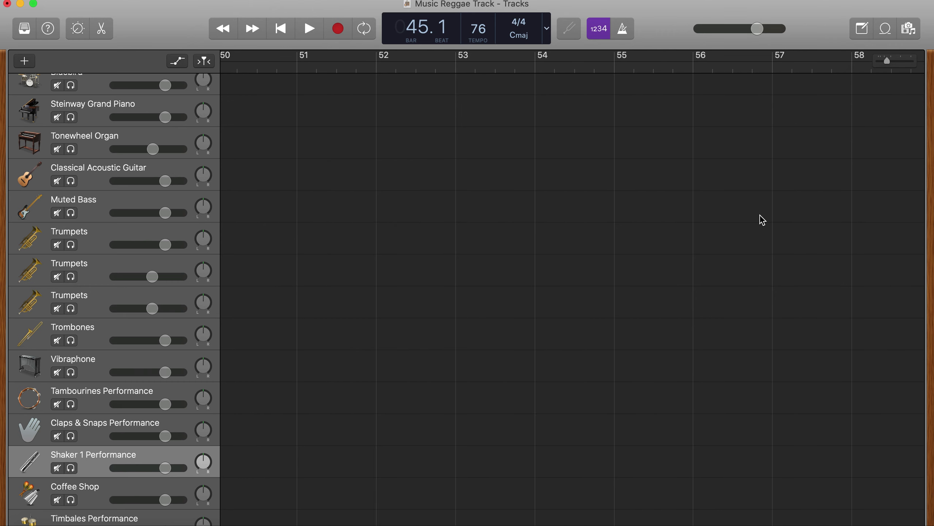
{"action": "key", "text": "super+Left"}
{"action": "scroll", "coordinate": [762, 220], "scroll_direction": "left", "scroll_amount": 10}
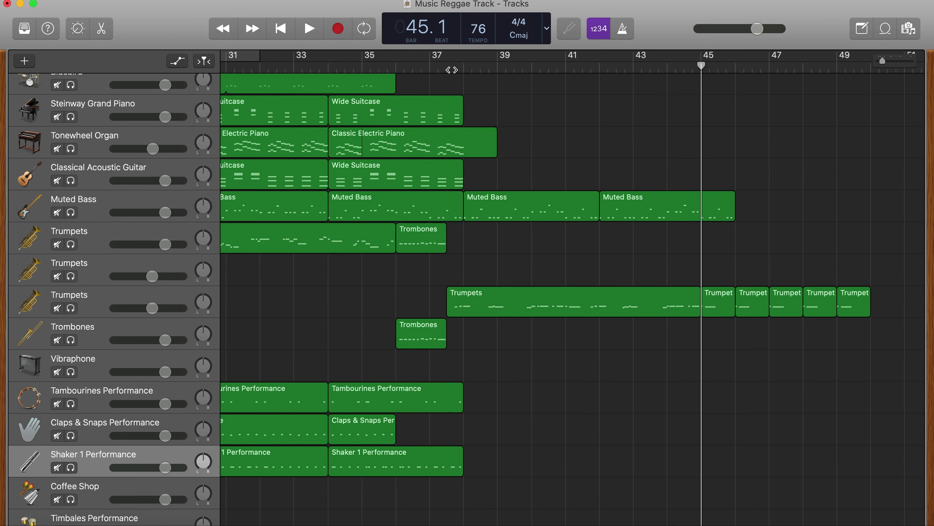
- Play from bar 37 and raise the last Trumpets reverb point so it holds at the peak
{"action": "left_click", "coordinate": [453, 67]}
{"action": "key", "text": "space"}
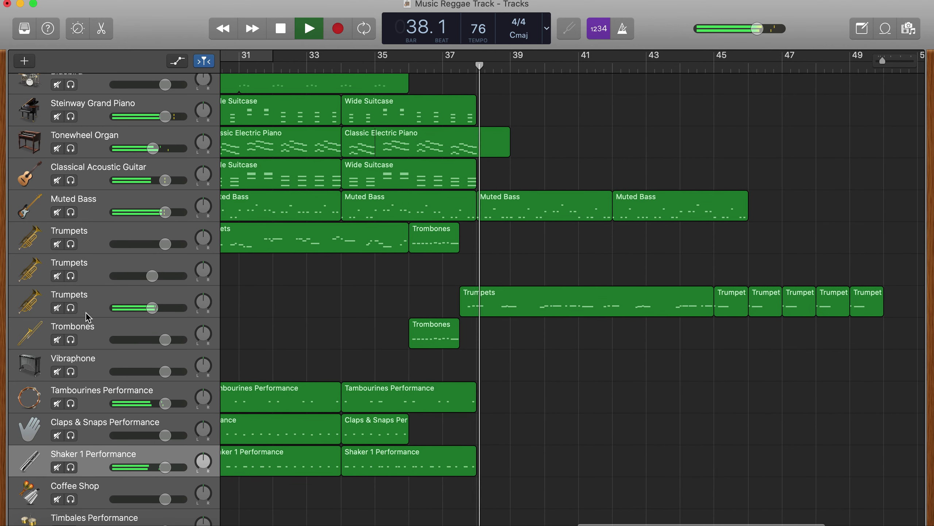
{"action": "key", "text": "a"}
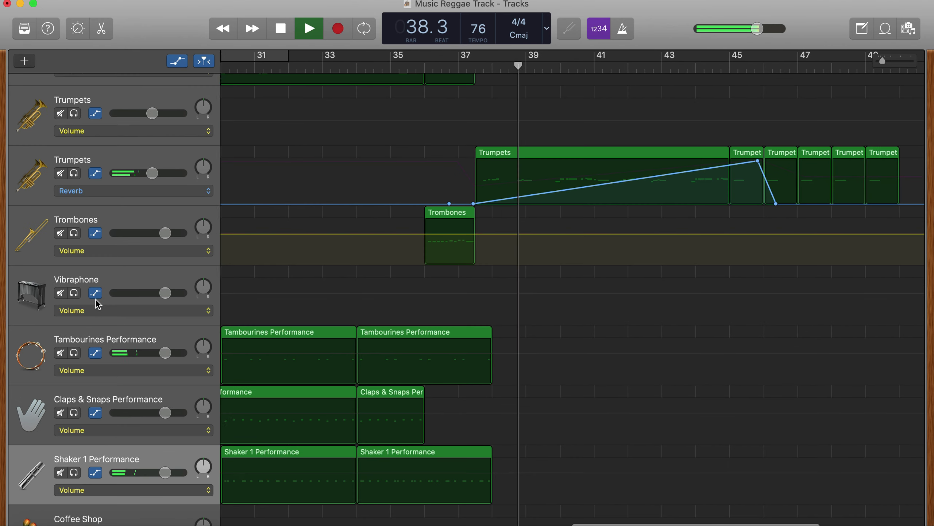
{"action": "scroll", "coordinate": [95, 302], "scroll_direction": "left", "scroll_amount": 1}
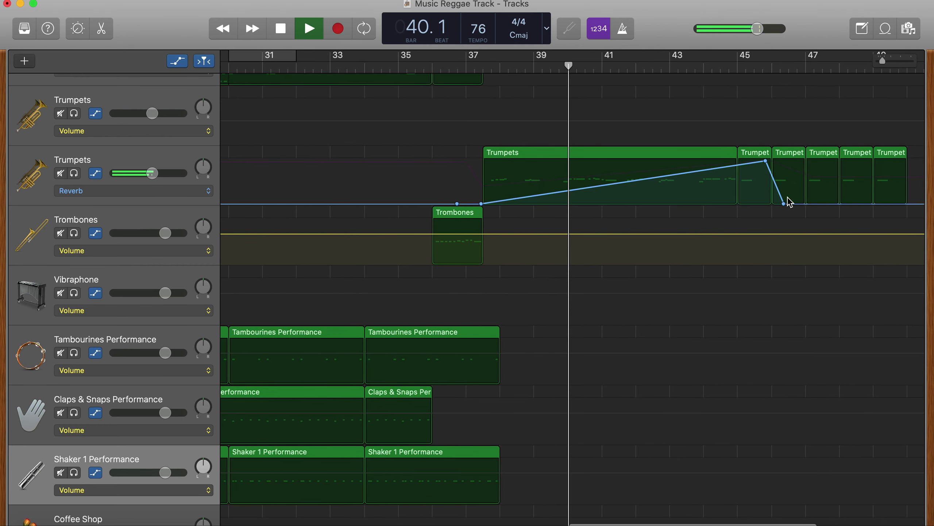
{"action": "left_click_drag", "start_coordinate": [786, 203], "coordinate": [784, 160]}
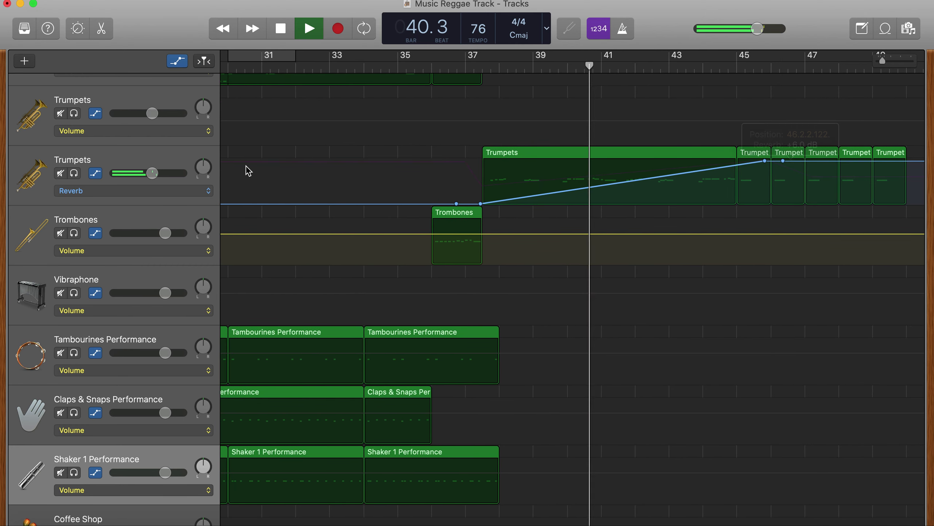
- Switch the Trumpets automation to Echo, raise the point near bar 47, then stop playback
{"action": "left_click", "coordinate": [146, 191]}
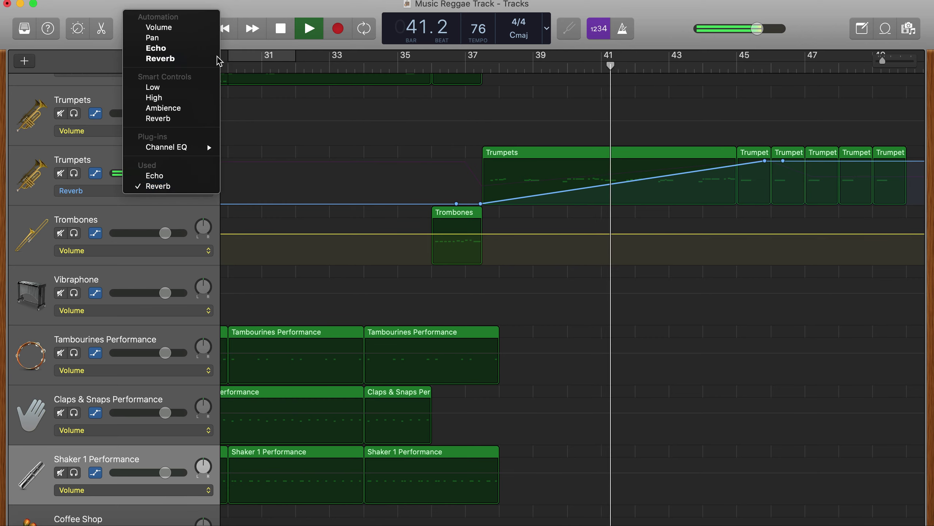
{"action": "left_click", "coordinate": [173, 54]}
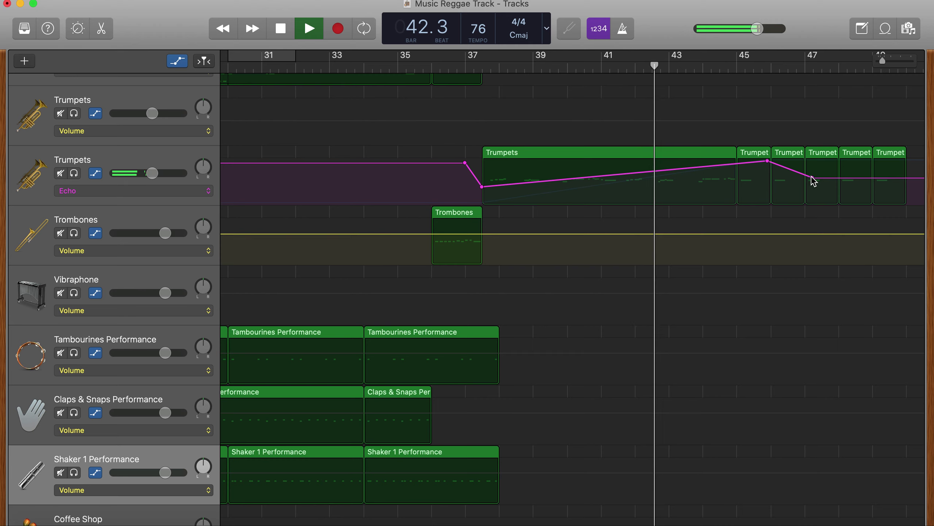
{"action": "left_click_drag", "start_coordinate": [813, 181], "coordinate": [812, 160]}
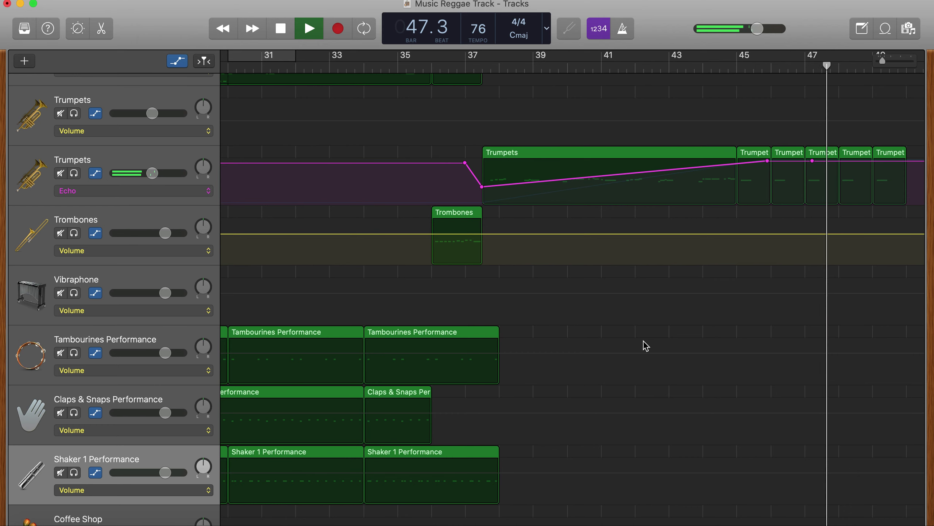
{"action": "key", "text": "space"}
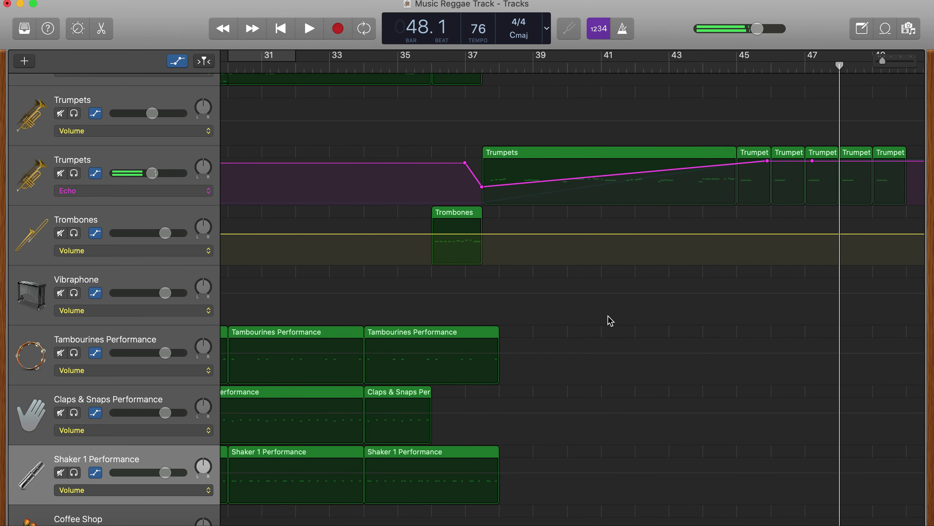
- Hide the automation lanes and delete the last two trumpet pieces
{"action": "key", "text": "a"}
{"action": "scroll", "coordinate": [762, 323], "scroll_direction": "up", "scroll_amount": 5}
{"action": "scroll", "coordinate": [757, 324], "scroll_direction": "right", "scroll_amount": 2}
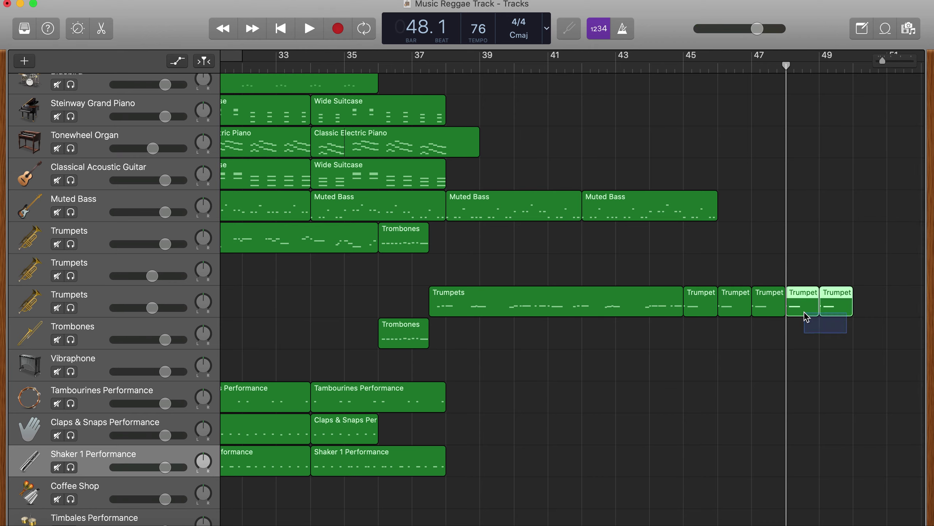
{"action": "left_click_drag", "start_coordinate": [844, 335], "coordinate": [804, 310]}
{"action": "key", "text": "Delete"}
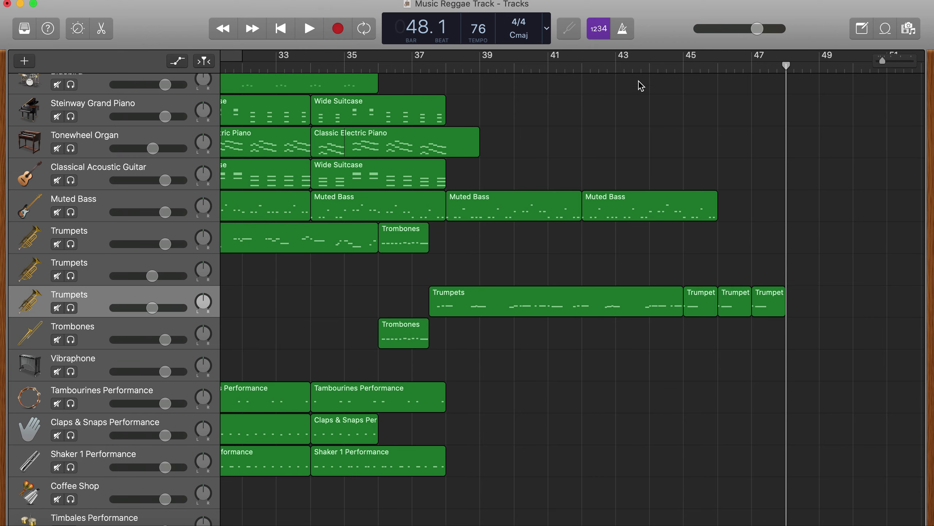
- Split the Trumpets region just before bar 44 and copy the short piece to bar 47.4
{"action": "left_click", "coordinate": [648, 67]}
{"action": "left_click_drag", "start_coordinate": [648, 67], "coordinate": [638, 67]}
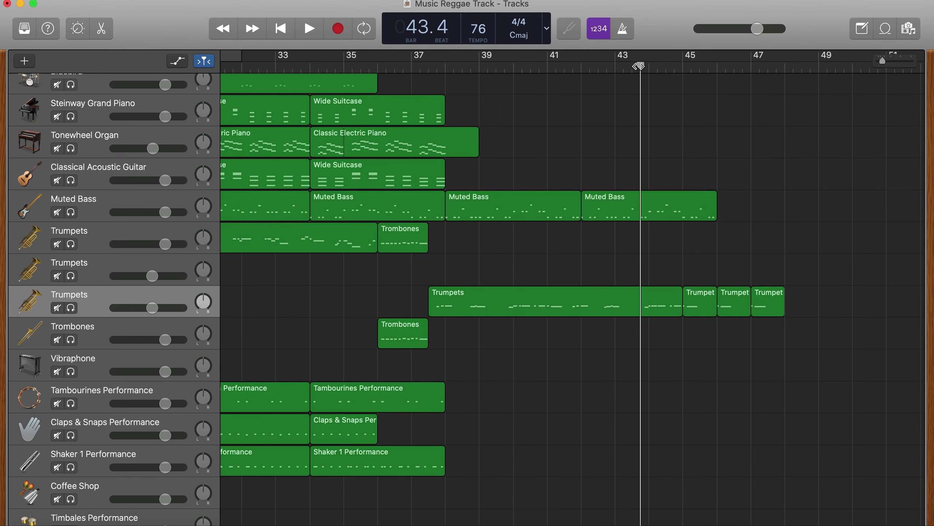
{"action": "left_click", "coordinate": [665, 292]}
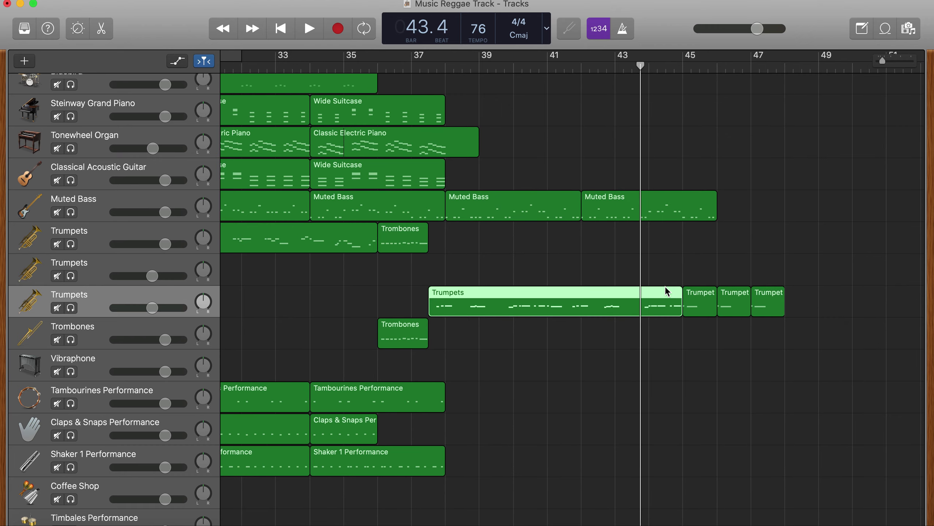
{"action": "key", "text": "super+t"}
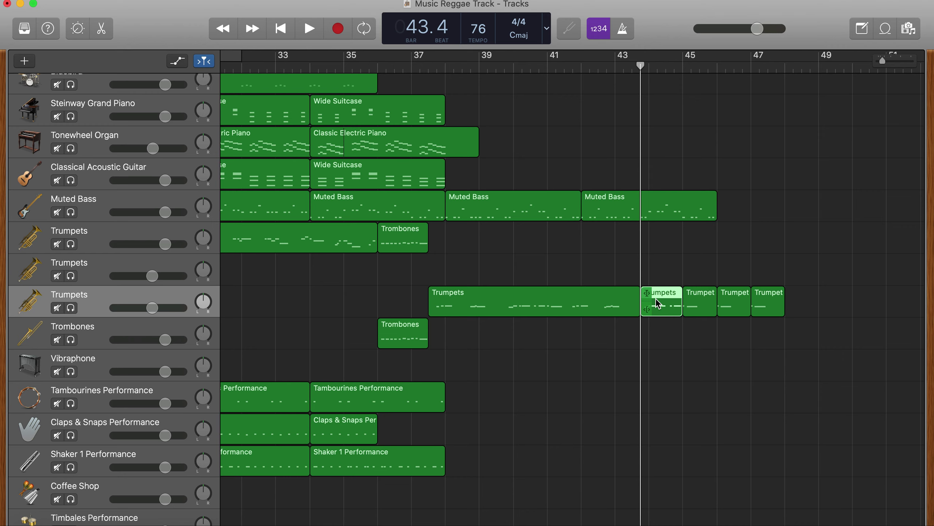
{"action": "left_click_drag", "start_coordinate": [656, 298], "coordinate": [802, 301]}
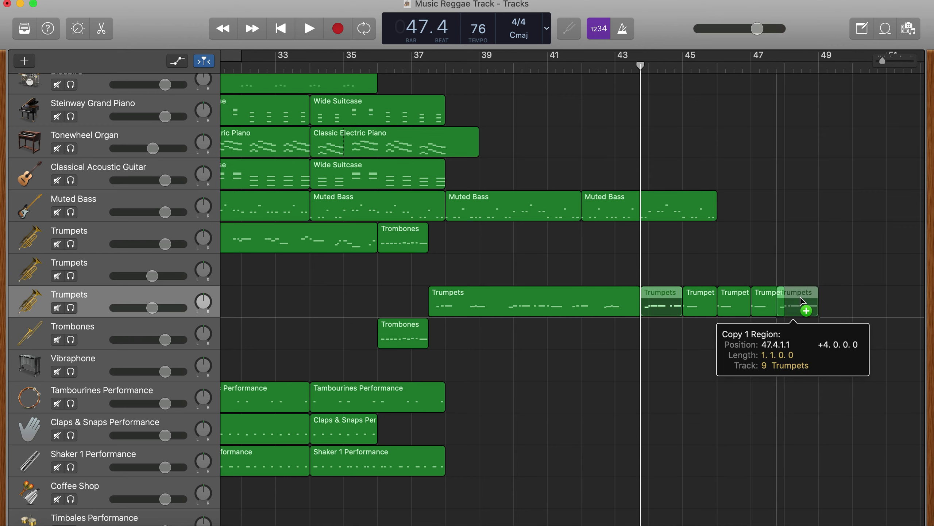
{"action": "left_click_drag", "start_coordinate": [801, 301], "coordinate": [793, 293]}
- Play back the trumpet outro from bar 47
{"action": "left_click", "coordinate": [751, 65]}
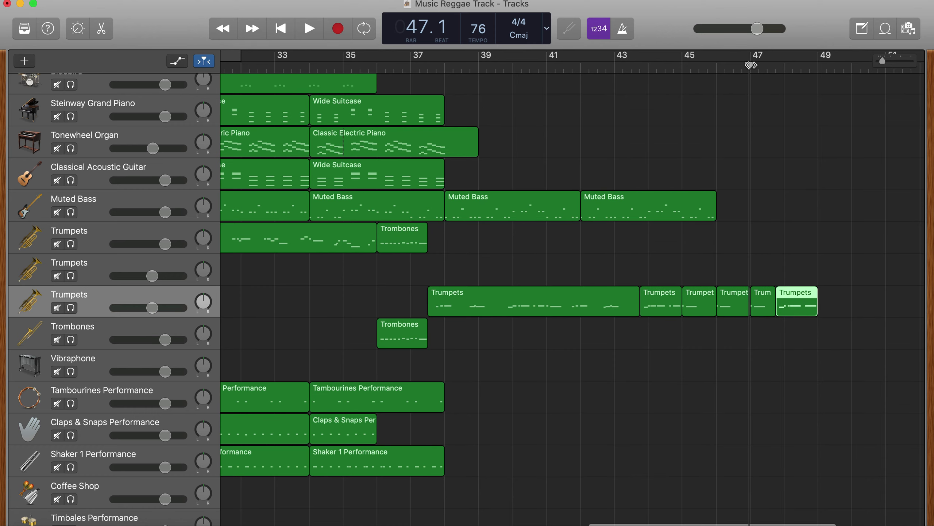
{"action": "key", "text": "space"}
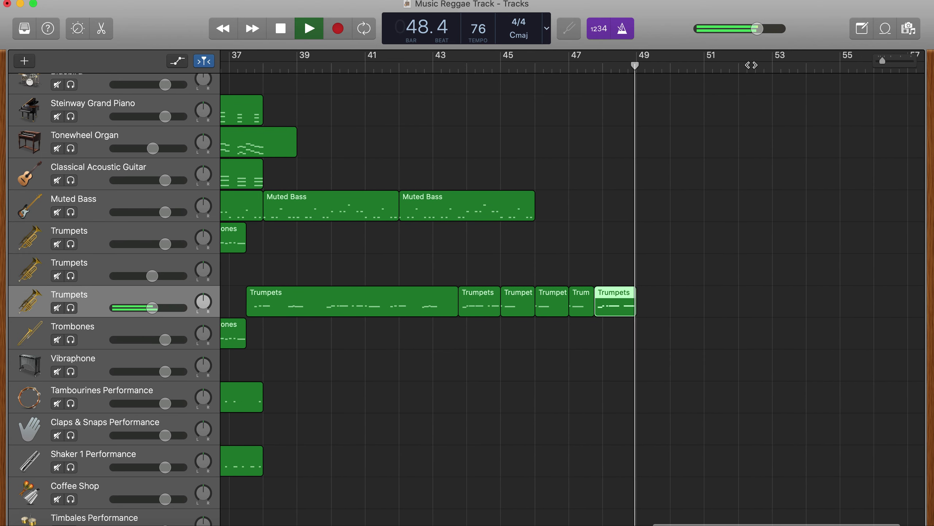
{"action": "key", "text": "space"}
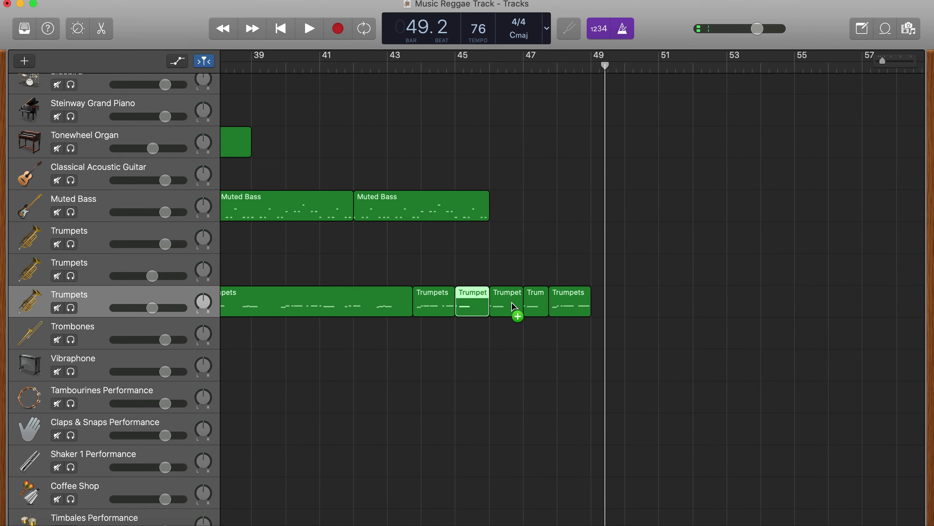
- Add a trumpet copy at bar 49 and paste the bar-1 Blocks & Bells fills there
{"action": "left_click_drag", "start_coordinate": [513, 308], "coordinate": [609, 313]}
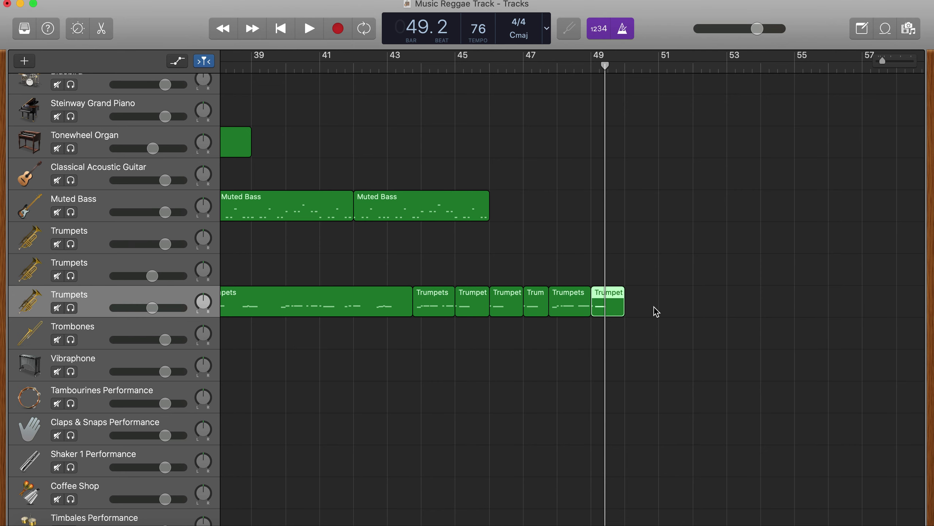
{"action": "scroll", "coordinate": [655, 311], "scroll_direction": "down", "scroll_amount": 3}
{"action": "scroll", "coordinate": [655, 311], "scroll_direction": "down", "scroll_amount": 3}
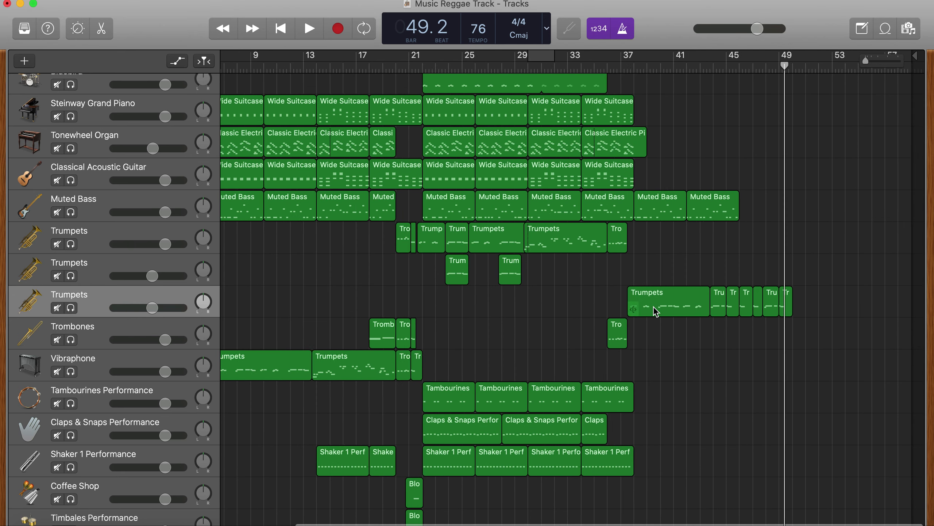
{"action": "scroll", "coordinate": [655, 311], "scroll_direction": "down", "scroll_amount": 3}
{"action": "scroll", "coordinate": [654, 306], "scroll_direction": "left", "scroll_amount": 3}
{"action": "scroll", "coordinate": [644, 308], "scroll_direction": "left", "scroll_amount": 3}
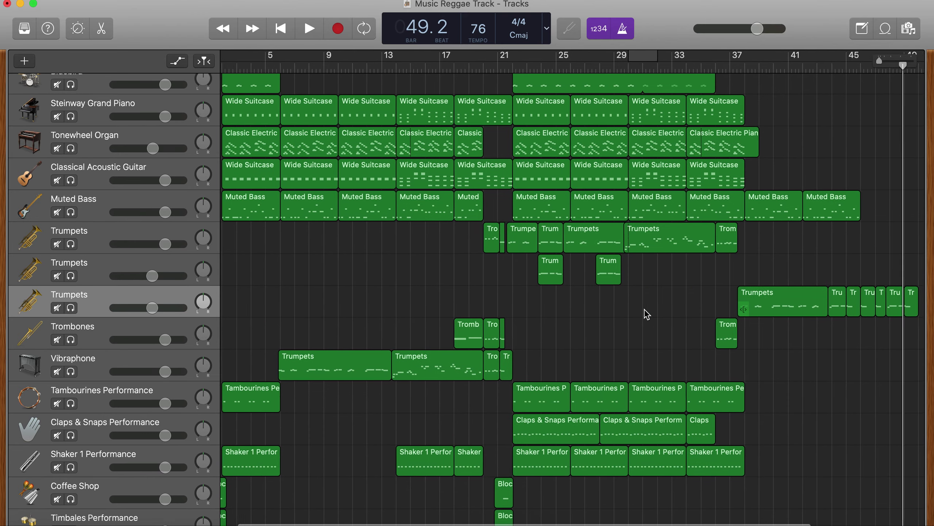
{"action": "scroll", "coordinate": [645, 310], "scroll_direction": "left", "scroll_amount": 3}
{"action": "scroll", "coordinate": [288, 472], "scroll_direction": "down", "scroll_amount": 3}
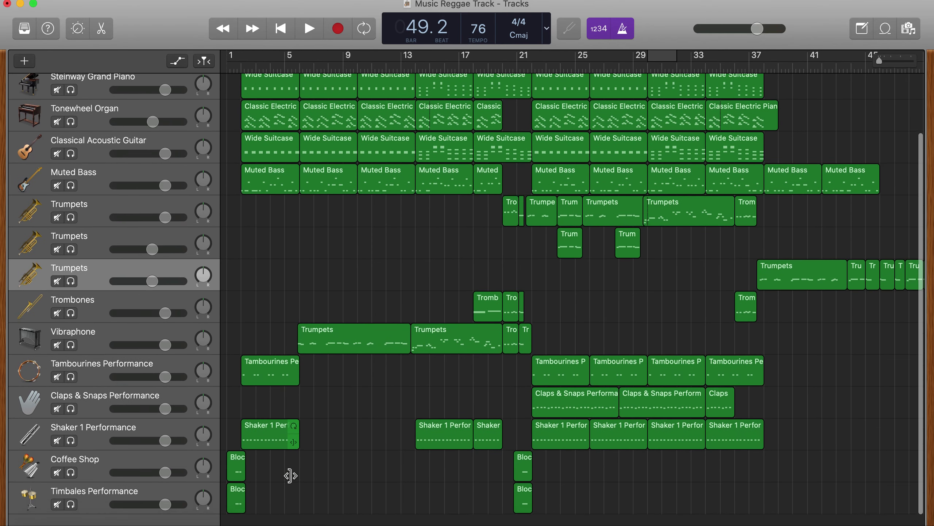
{"action": "left_click_drag", "start_coordinate": [261, 497], "coordinate": [235, 454]}
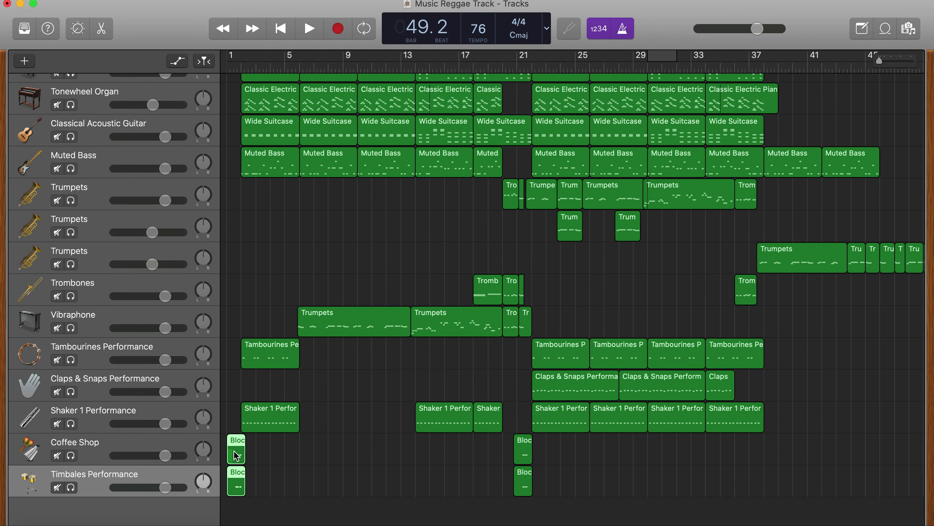
{"action": "scroll", "coordinate": [236, 454], "scroll_direction": "right", "scroll_amount": 5}
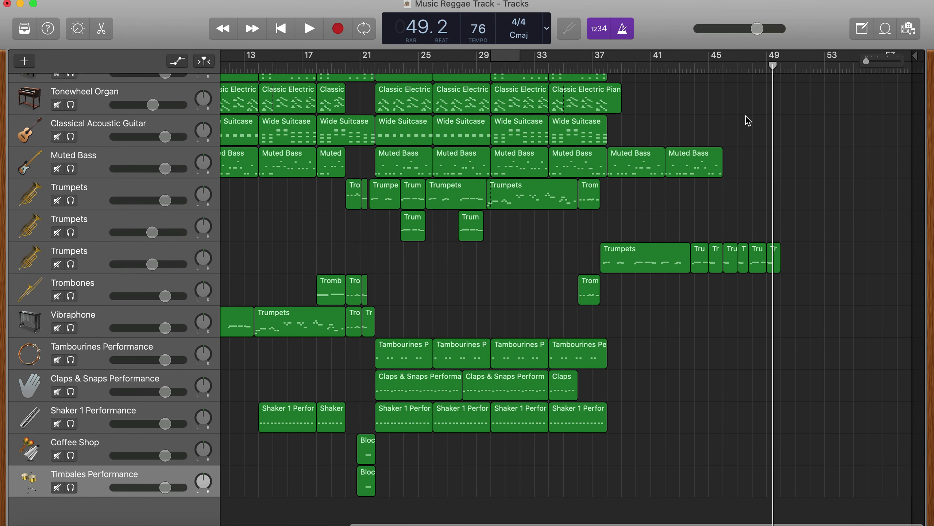
{"action": "left_click_drag", "start_coordinate": [771, 64], "coordinate": [766, 65]}
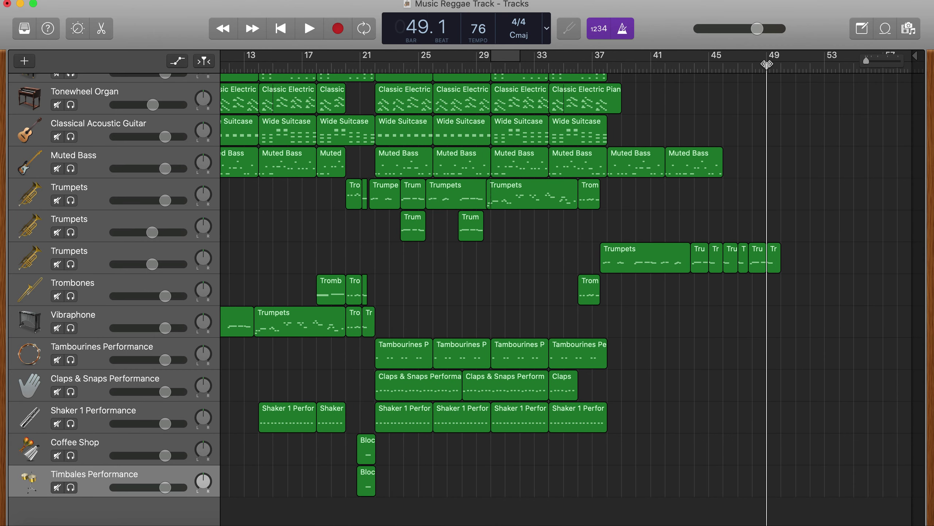
{"action": "key", "text": "super+v"}
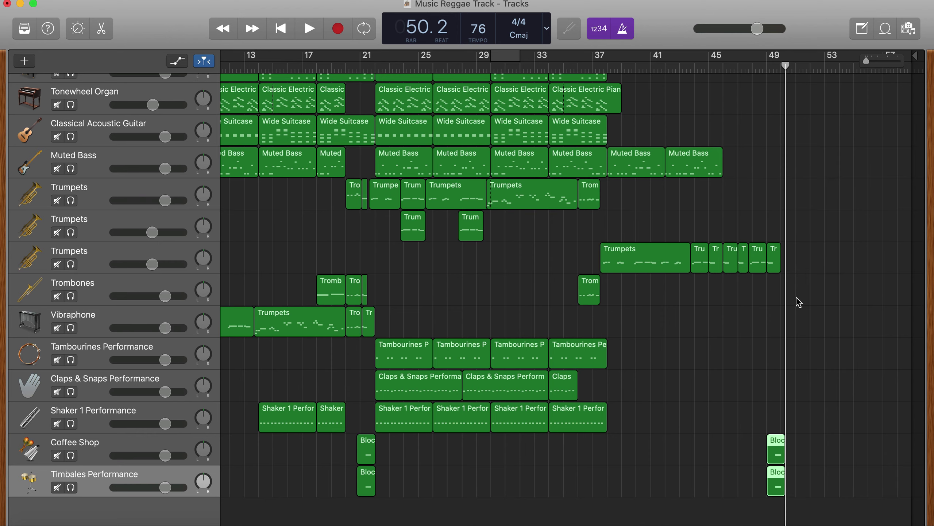
- Play back the new ending from bar 49 to check the fill
{"action": "key", "text": "super+Right"}
{"action": "key", "text": "super+Right"}
{"action": "key", "text": "super+Right"}
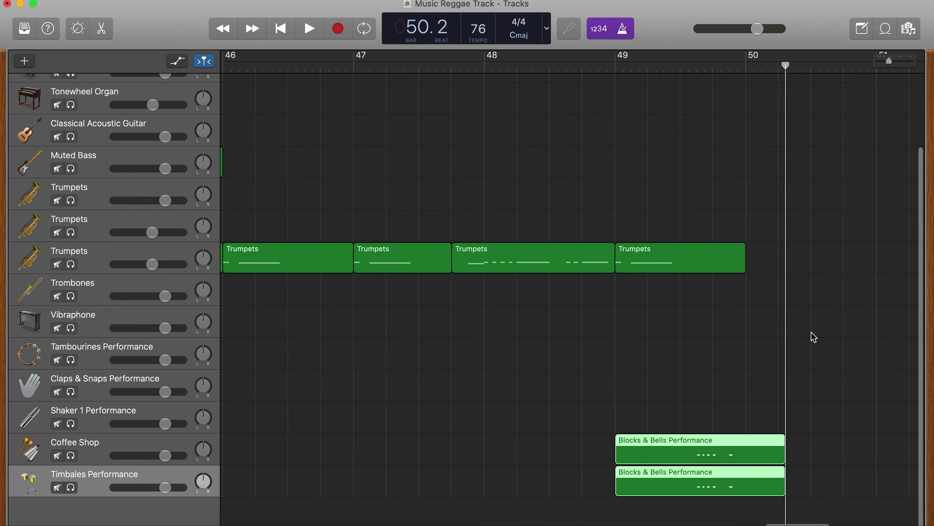
{"action": "left_click", "coordinate": [610, 71]}
{"action": "key", "text": "space"}
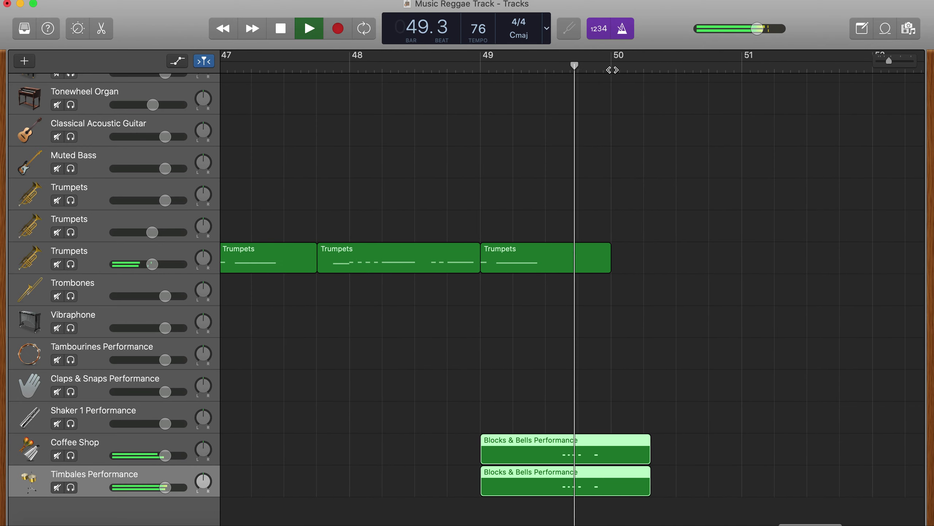
{"action": "key", "text": "space"}
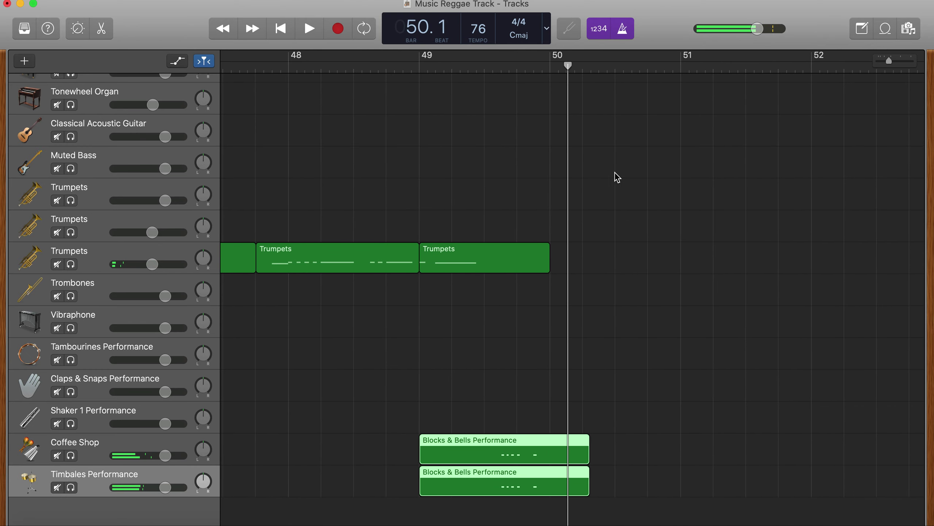
{"action": "key", "text": "super+Left"}
- Duplicate bars 21–33 at bar 49, nudge them slightly earlier, and play from bar 35
{"action": "key", "text": "super+Left"}
{"action": "key", "text": "super+Left"}
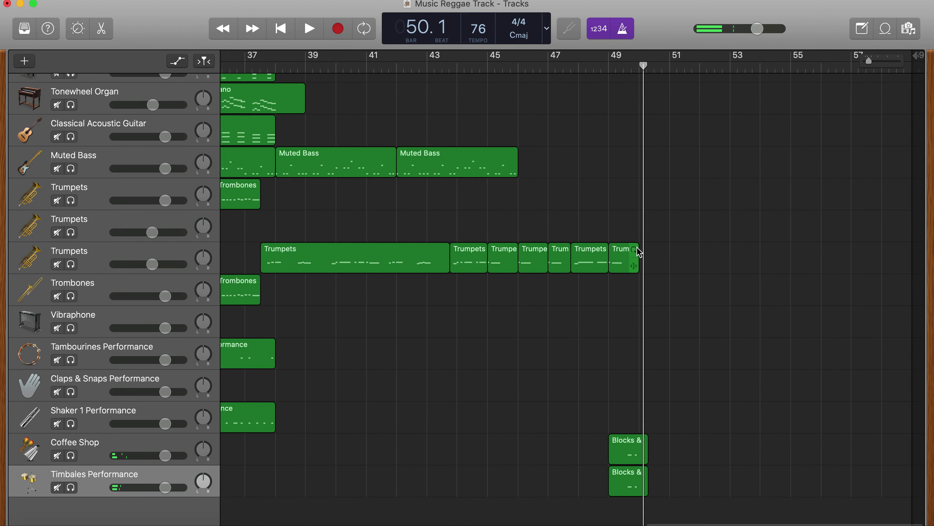
{"action": "key", "text": "super+Left"}
{"action": "key", "text": "super+Left"}
{"action": "key", "text": "super+Left"}
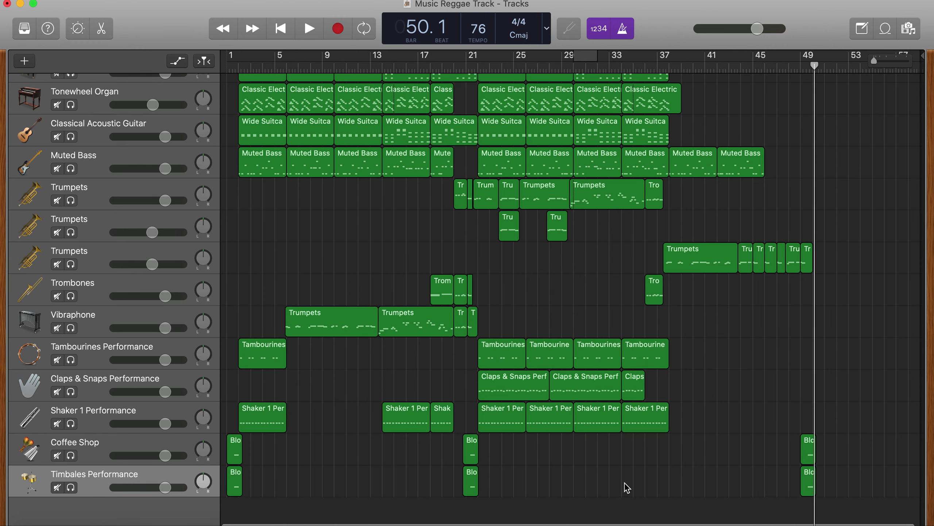
{"action": "left_click_drag", "start_coordinate": [606, 481], "coordinate": [492, 66]}
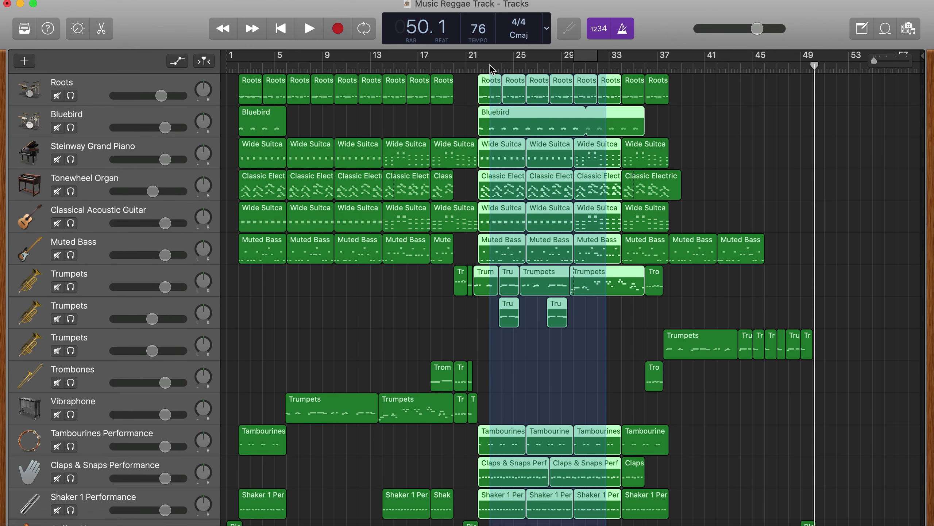
{"action": "left_click_drag", "start_coordinate": [492, 66], "coordinate": [489, 66]}
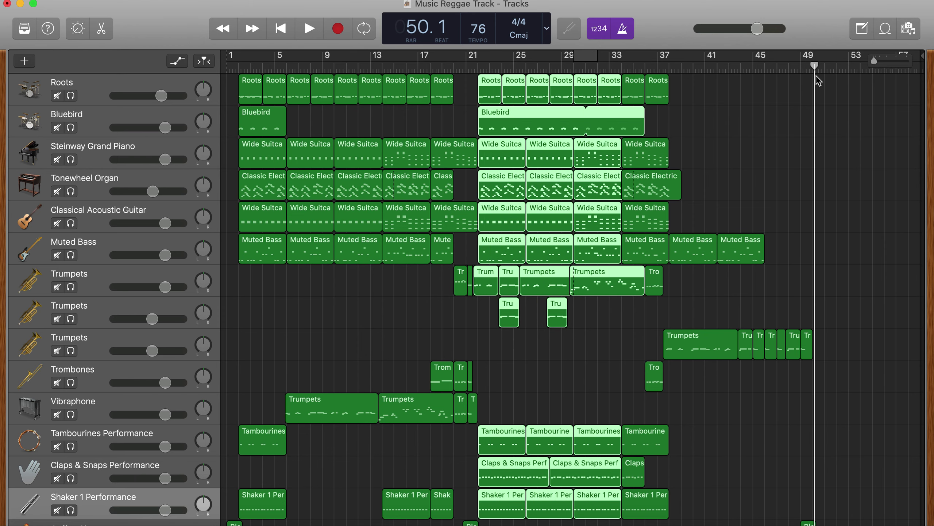
{"action": "key", "text": "super+v"}
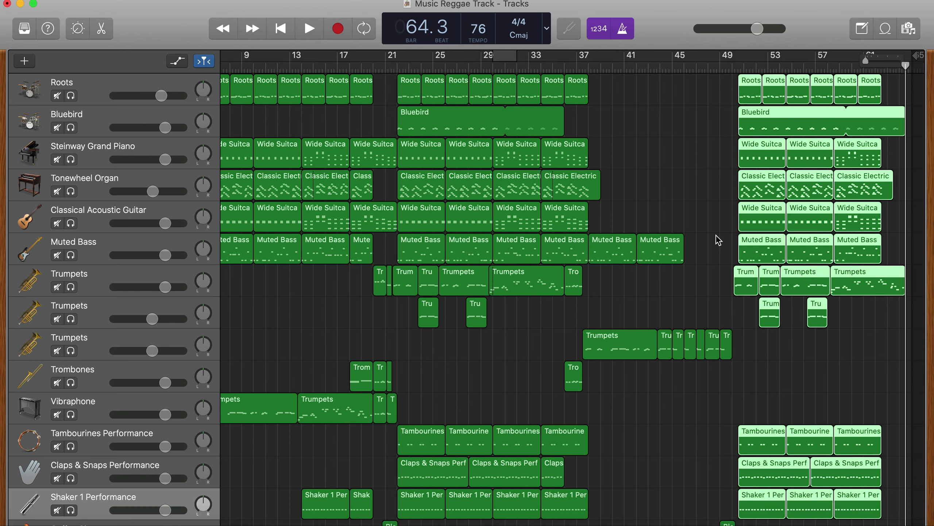
{"action": "scroll", "coordinate": [714, 253], "scroll_direction": "down", "scroll_amount": 3}
{"action": "scroll", "coordinate": [712, 192], "scroll_direction": "up", "scroll_amount": 3}
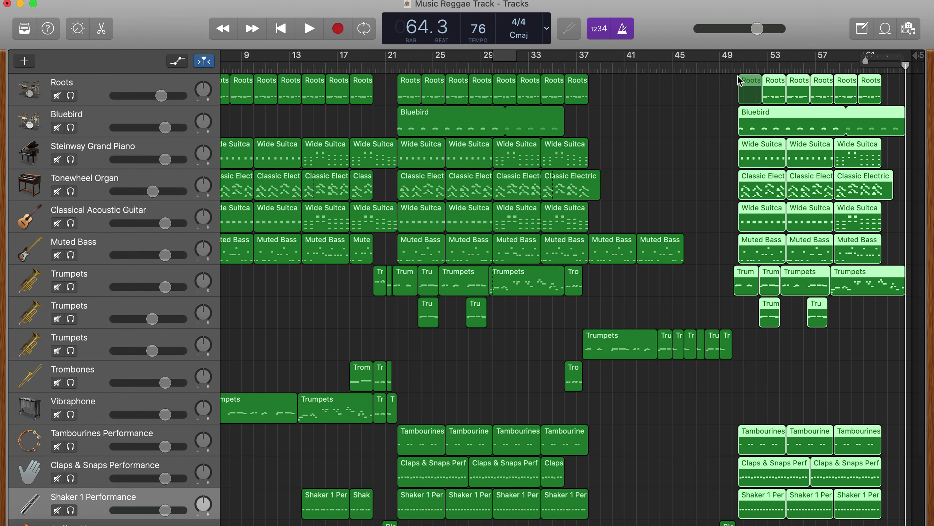
{"action": "left_click_drag", "start_coordinate": [744, 79], "coordinate": [739, 79]}
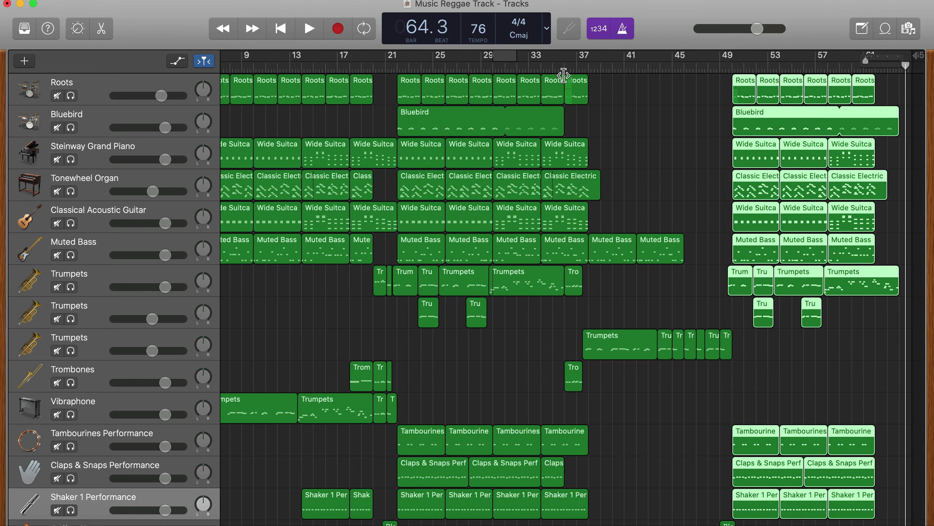
{"action": "left_click", "coordinate": [550, 67]}
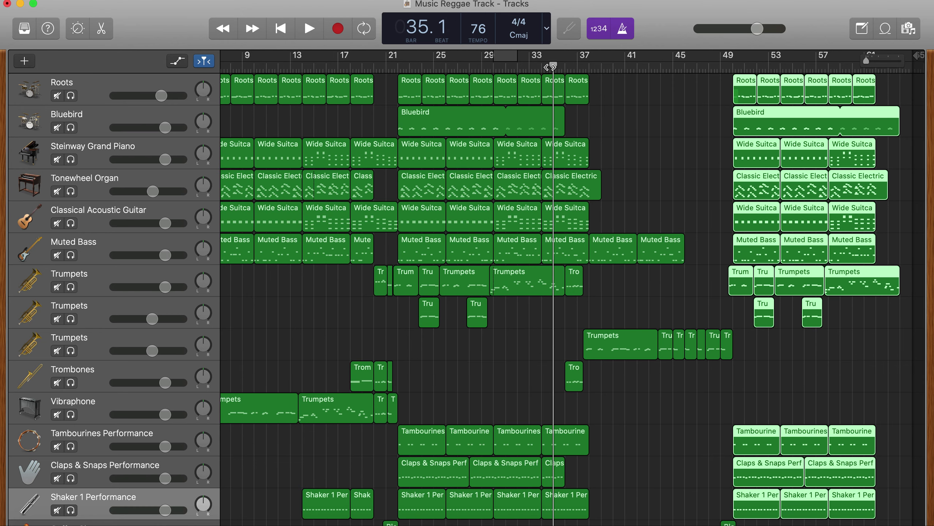
{"action": "key", "text": "space"}
- Deselect the regions, switch off the metronome, stop playback, and show automation lanes
{"action": "left_click", "coordinate": [699, 163]}
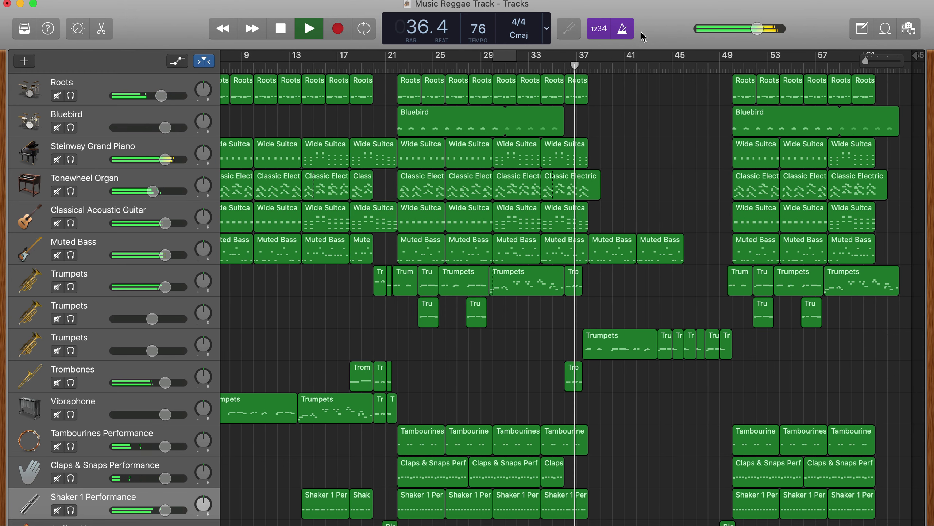
{"action": "left_click", "coordinate": [621, 31]}
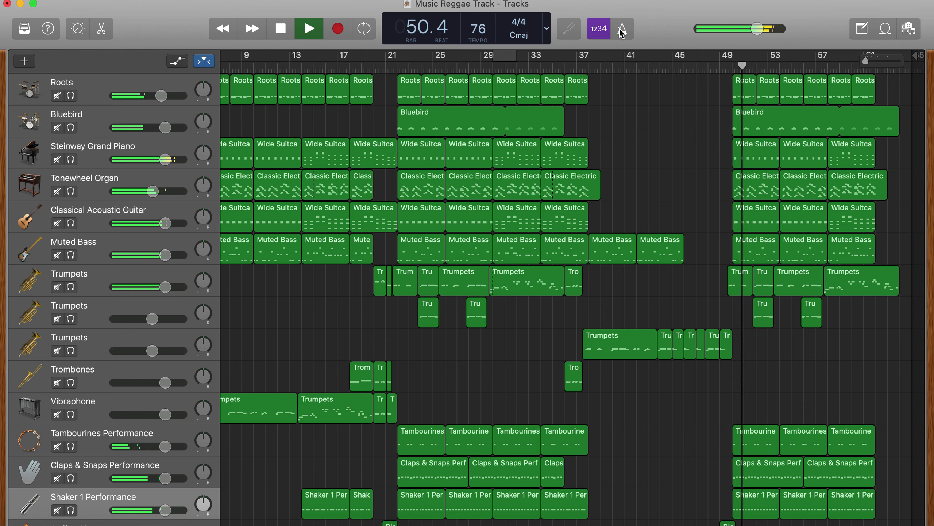
{"action": "key", "text": "space"}
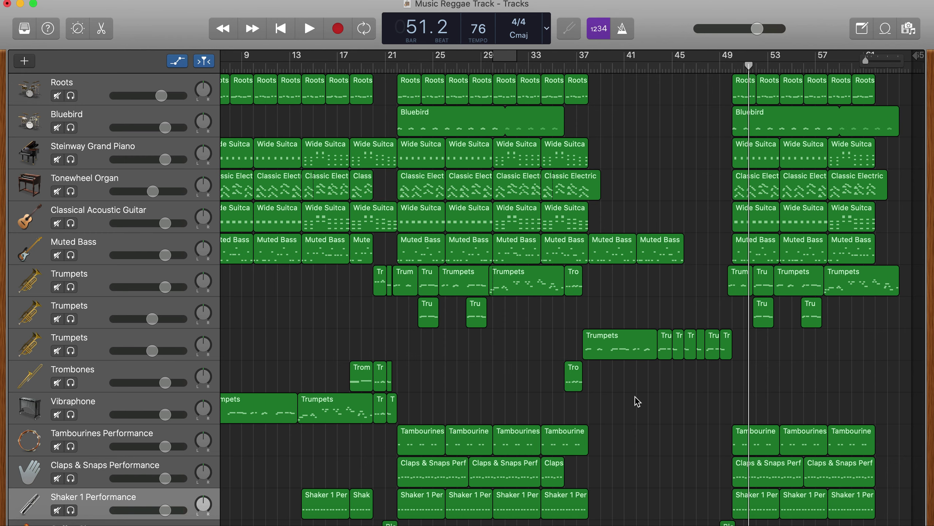
{"action": "key", "text": "a"}
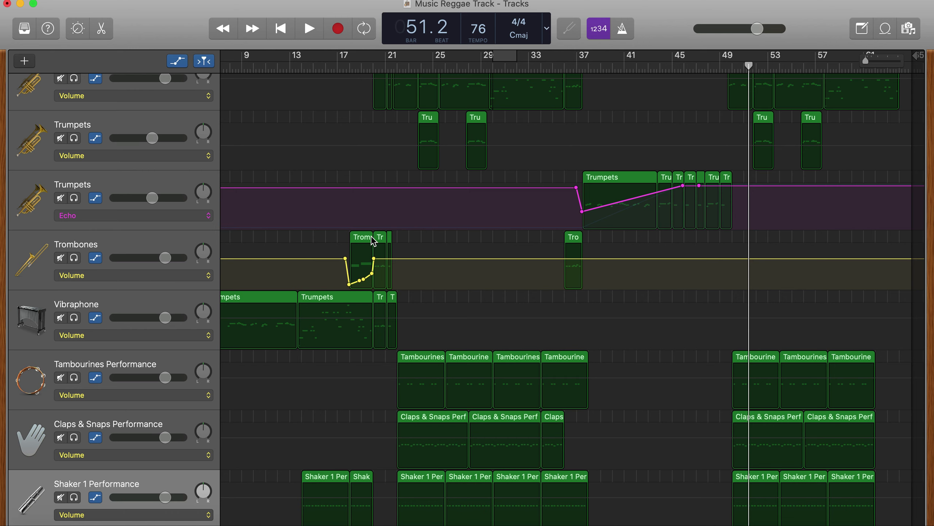
{"action": "left_click", "coordinate": [157, 219]}
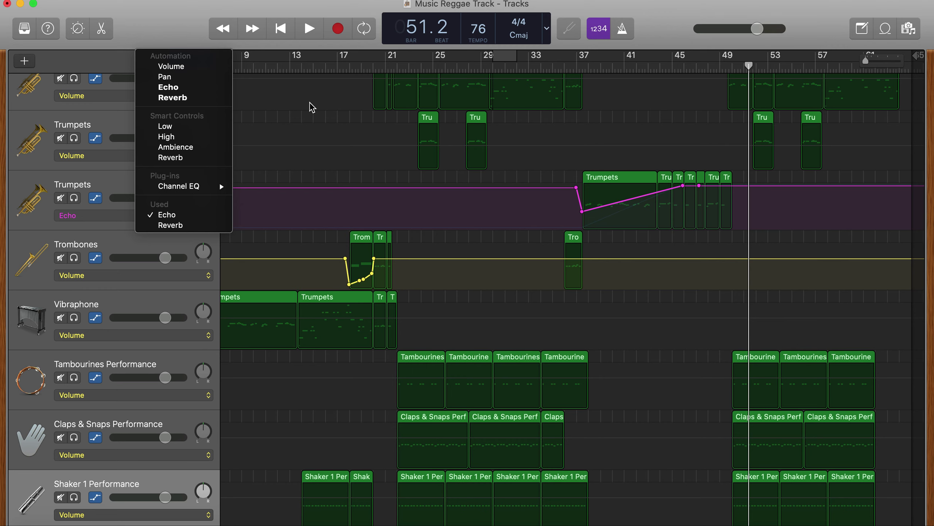
{"action": "left_click", "coordinate": [188, 29]}
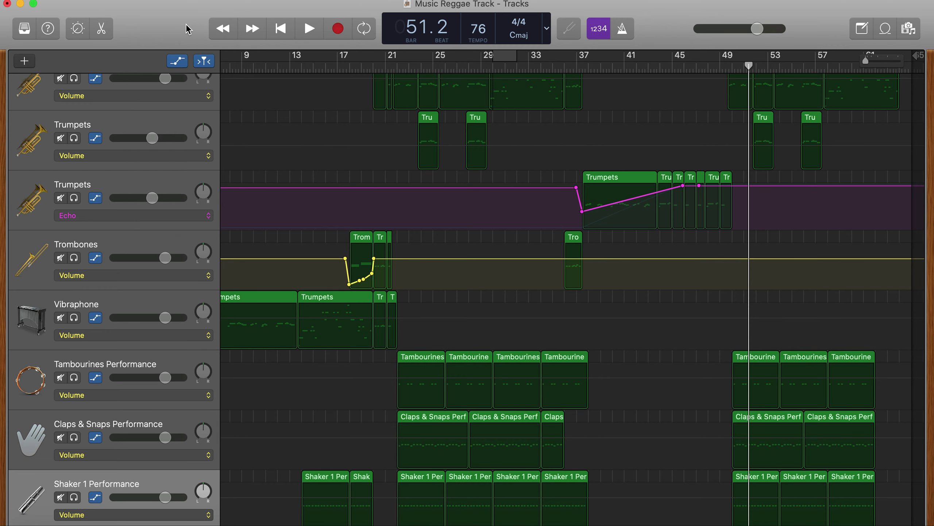
{"action": "key", "text": "a"}
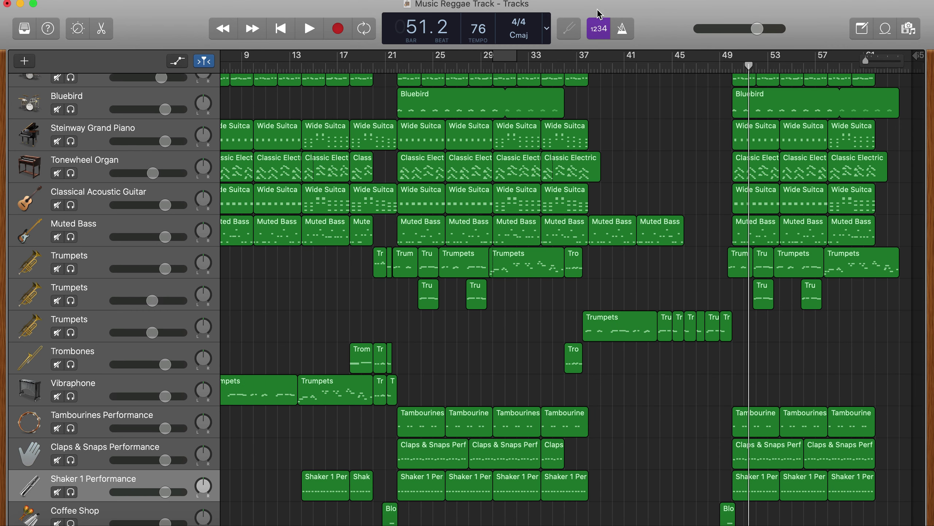